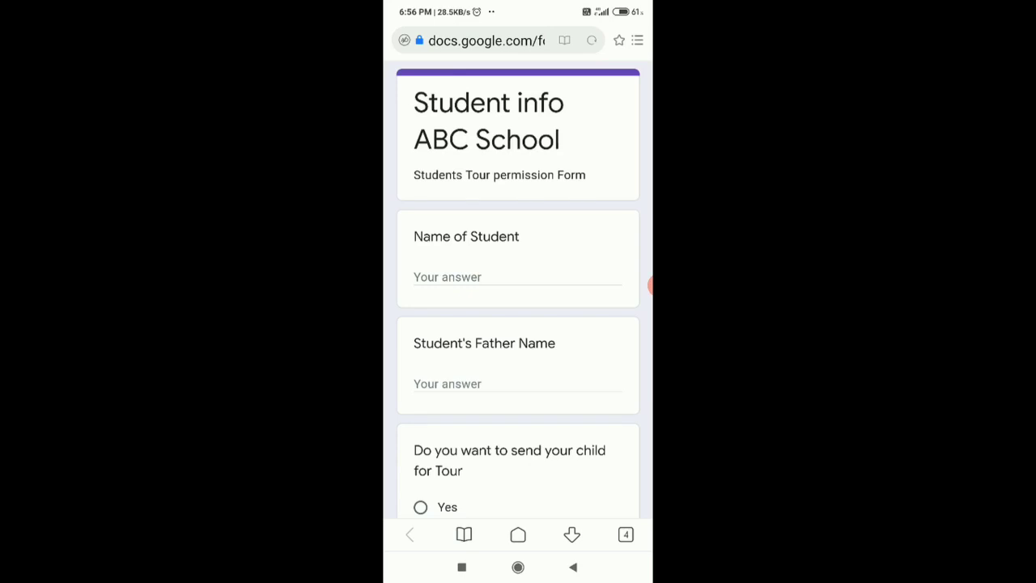
Look through the student tour permission form from its title down to the submit section.
{"action": "scroll", "coordinate": [518, 323], "scroll_direction": "down", "scroll_amount": 5}
{"action": "scroll", "coordinate": [518, 324], "scroll_direction": "up", "scroll_amount": 5}
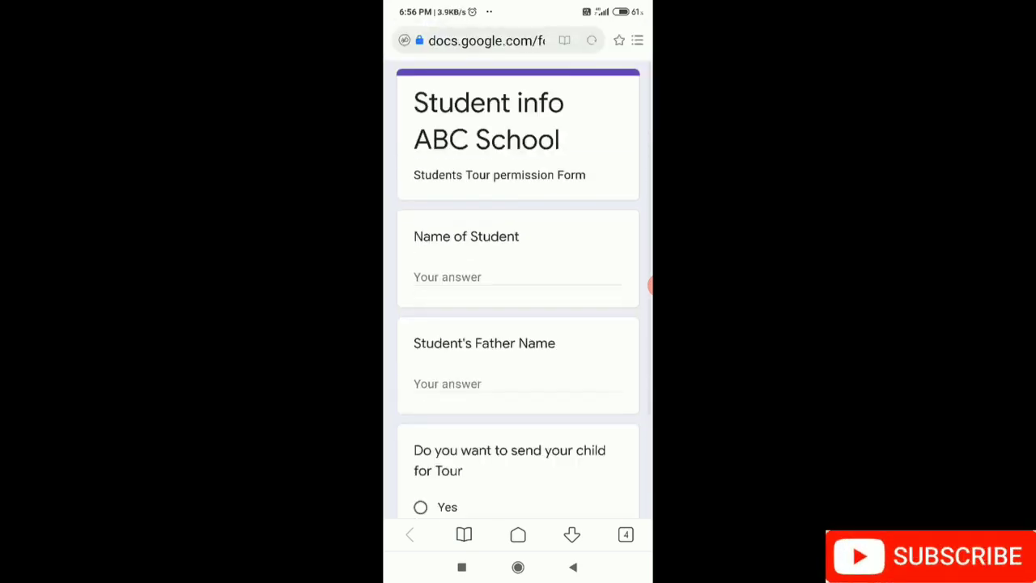
{"action": "scroll", "coordinate": [518, 324], "scroll_direction": "down", "scroll_amount": 5}
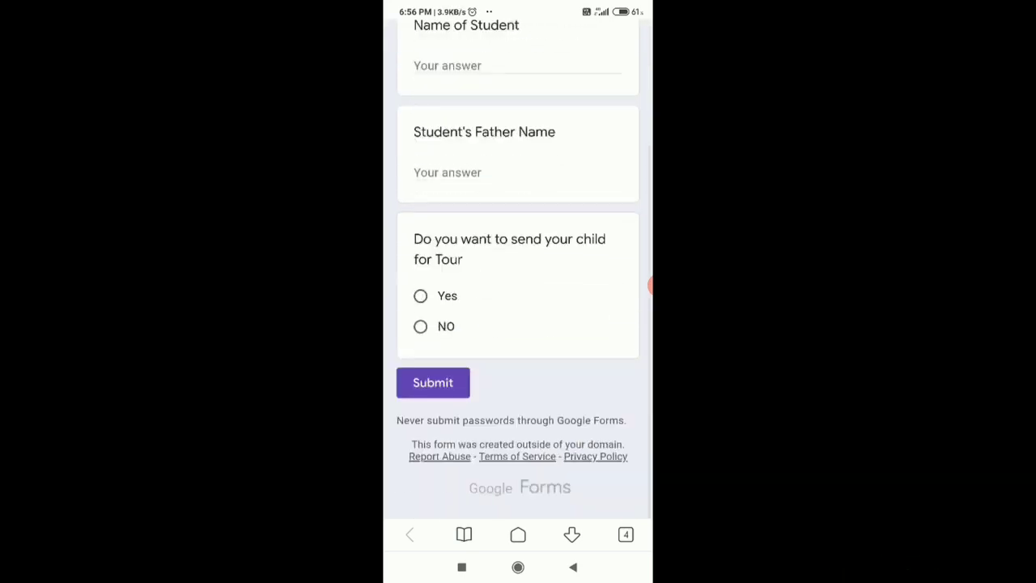
{"action": "scroll", "coordinate": [518, 323], "scroll_direction": "up", "scroll_amount": 5}
{"action": "scroll", "coordinate": [518, 324], "scroll_direction": "down", "scroll_amount": 5}
{"action": "scroll", "coordinate": [518, 324], "scroll_direction": "up", "scroll_amount": 5}
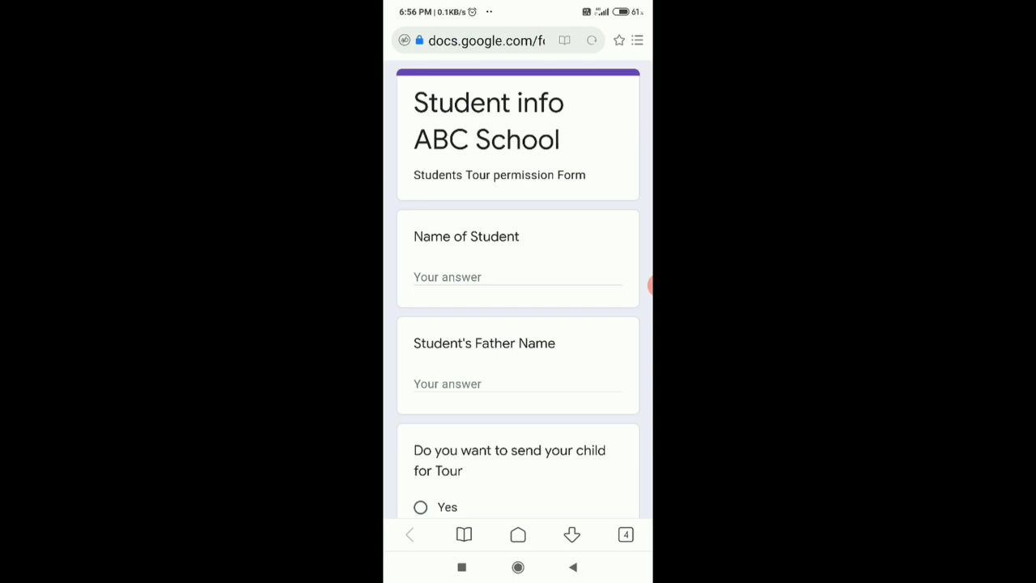
{"action": "scroll", "coordinate": [517, 323], "scroll_direction": "down", "scroll_amount": 5}
{"action": "scroll", "coordinate": [518, 324], "scroll_direction": "up", "scroll_amount": 5}
Fill in the form with student name A, father's name B and Yes for the tour, and submit it.
{"action": "left_click", "coordinate": [446, 277]}
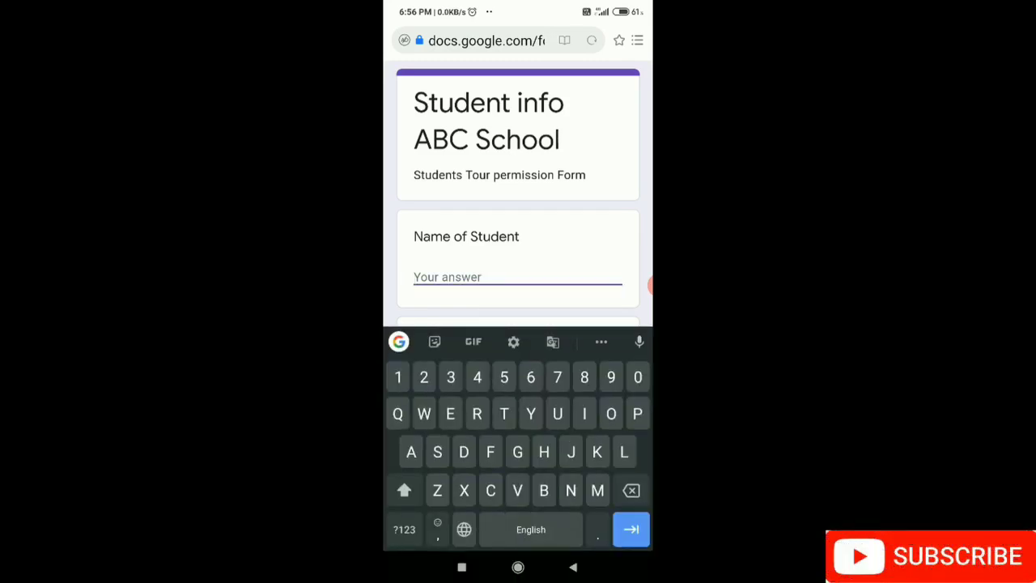
{"action": "type", "text": "A"}
{"action": "key", "text": "Tab"}
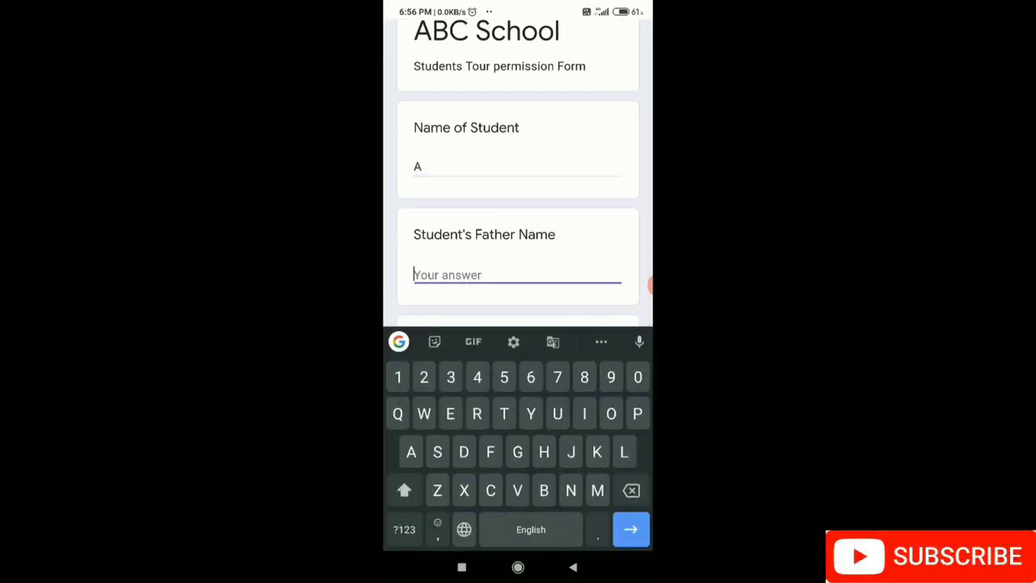
{"action": "type", "text": "B"}
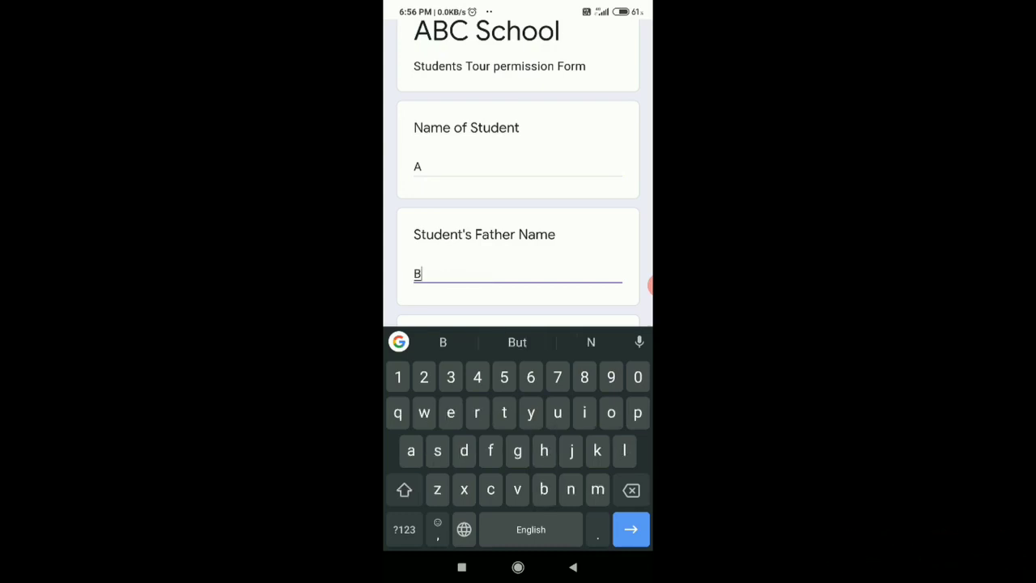
{"action": "scroll", "coordinate": [518, 170], "scroll_direction": "down", "scroll_amount": 5}
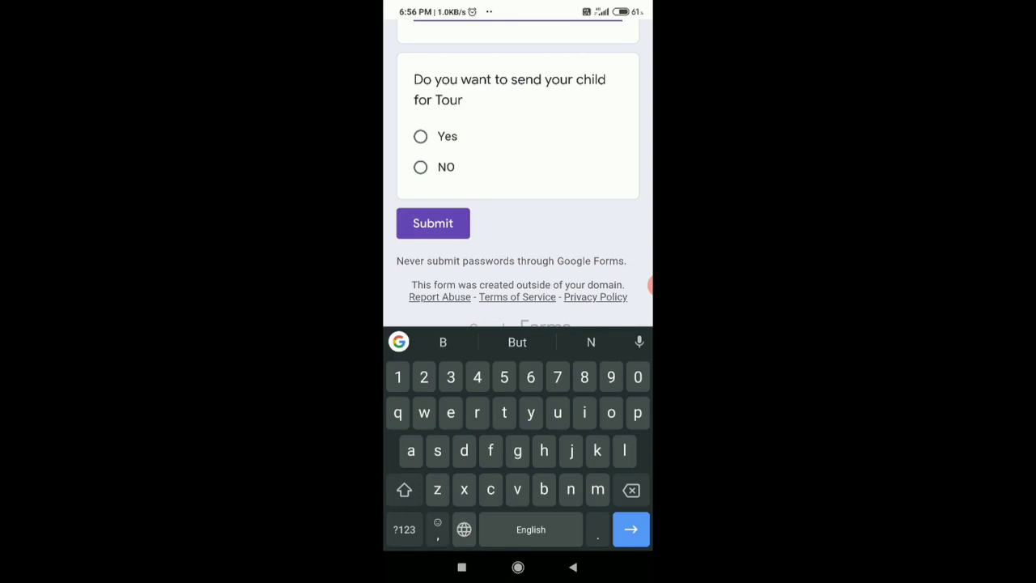
{"action": "left_click", "coordinate": [420, 136]}
{"action": "left_click", "coordinate": [433, 382]}
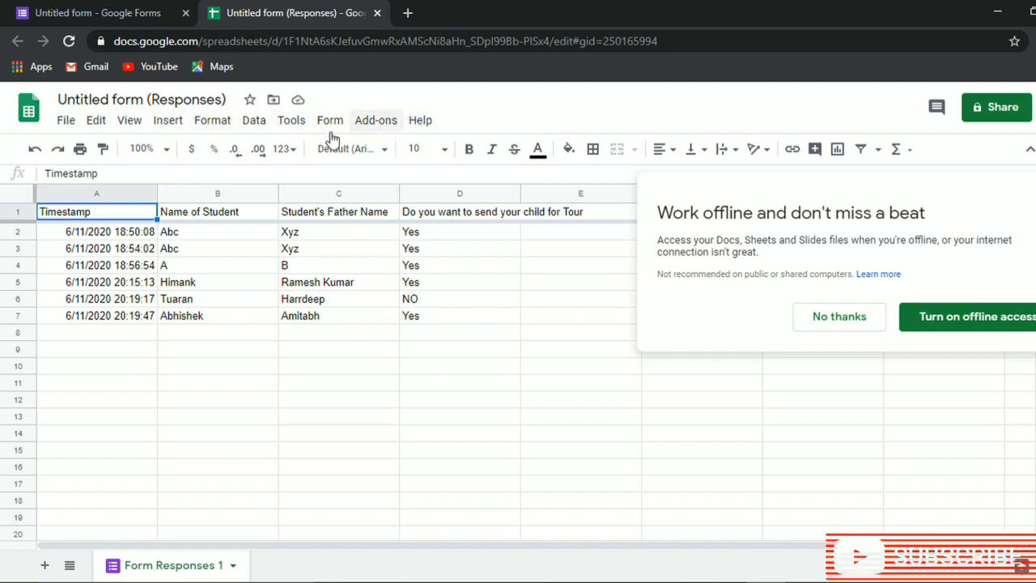
Look at the download formats available for the form responses spreadsheet, including Microsoft Excel (.xlsx).
{"action": "left_click", "coordinate": [66, 127]}
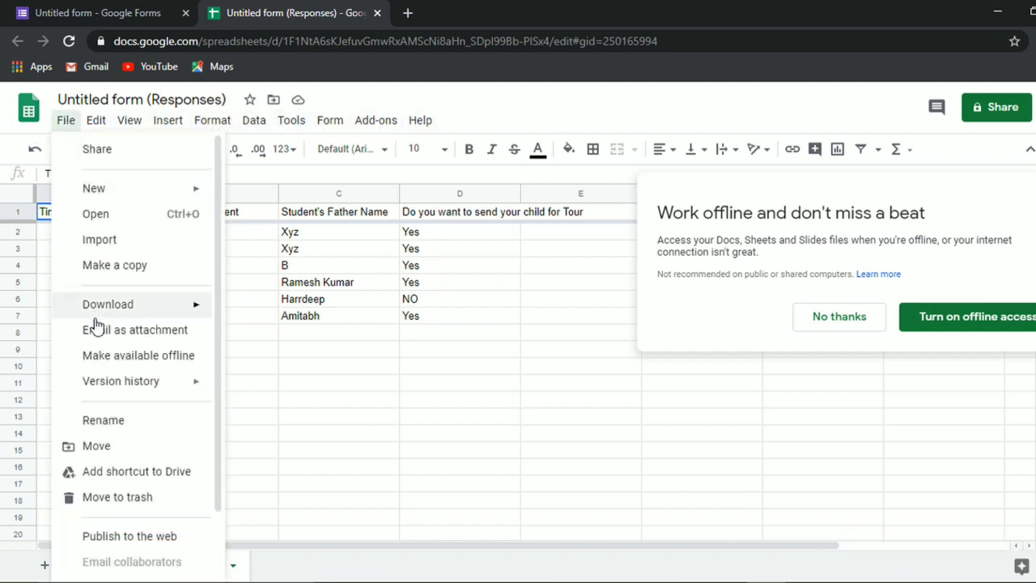
{"action": "mouse_move", "coordinate": [97, 319]}
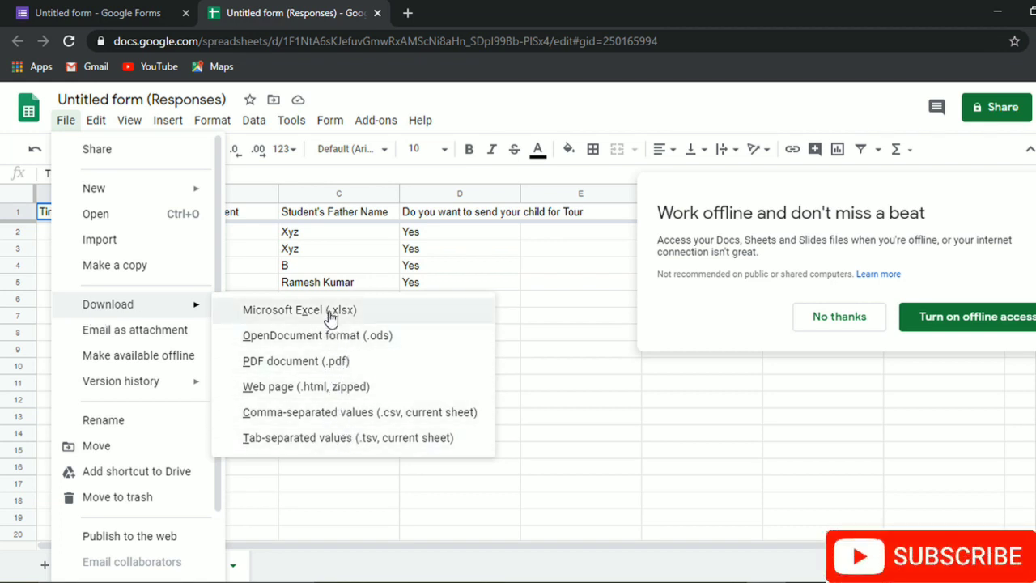
{"action": "left_click", "coordinate": [551, 285]}
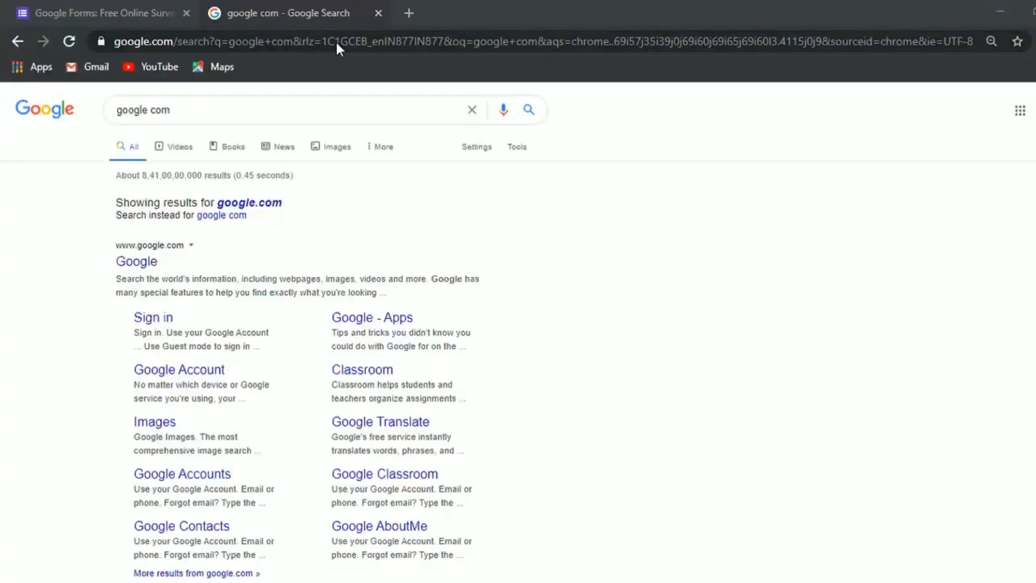
Search the web for "google form" in place of the current address.
{"action": "left_click", "coordinate": [336, 42]}
{"action": "type", "text": "g"}
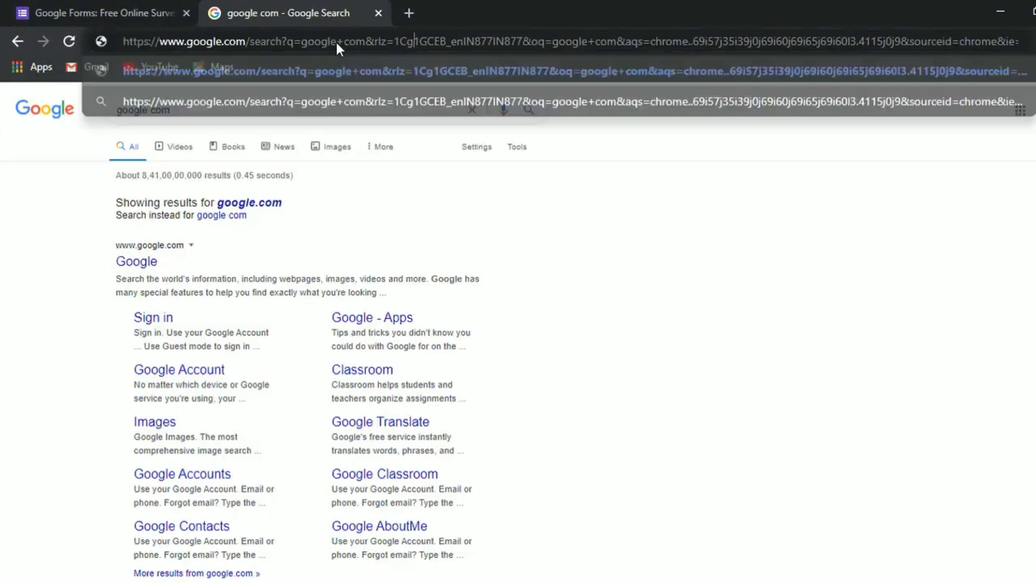
{"action": "key", "text": "ctrl+a"}
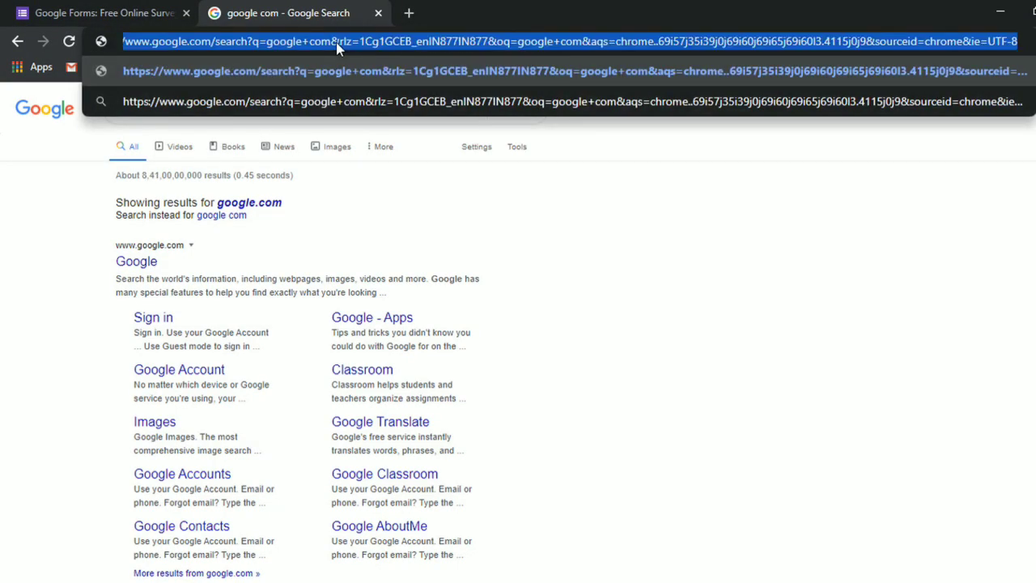
{"action": "type", "text": "google fro"}
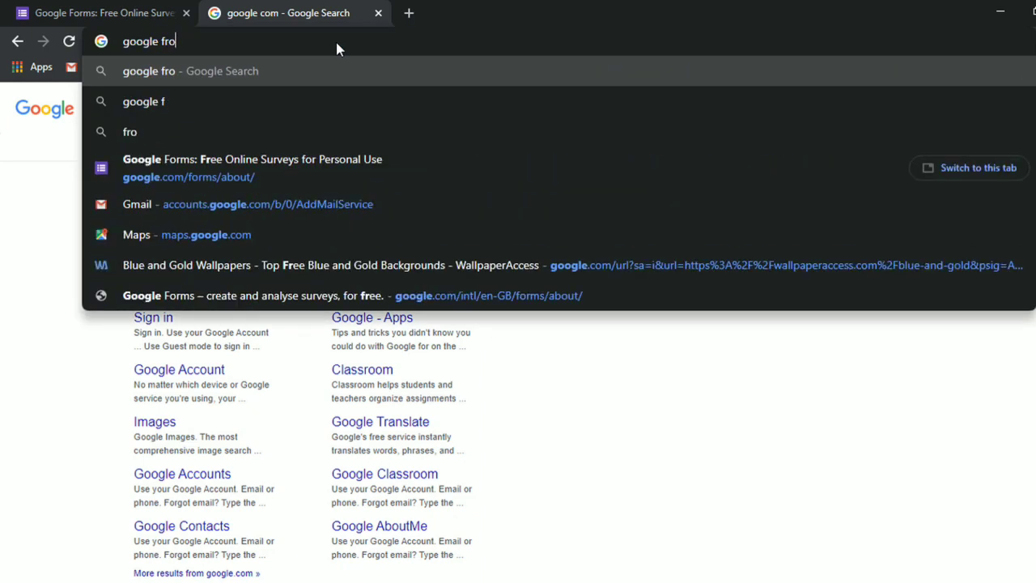
{"action": "key", "text": "BackSpace"}
{"action": "key", "text": "BackSpace"}
{"action": "type", "text": "orm"}
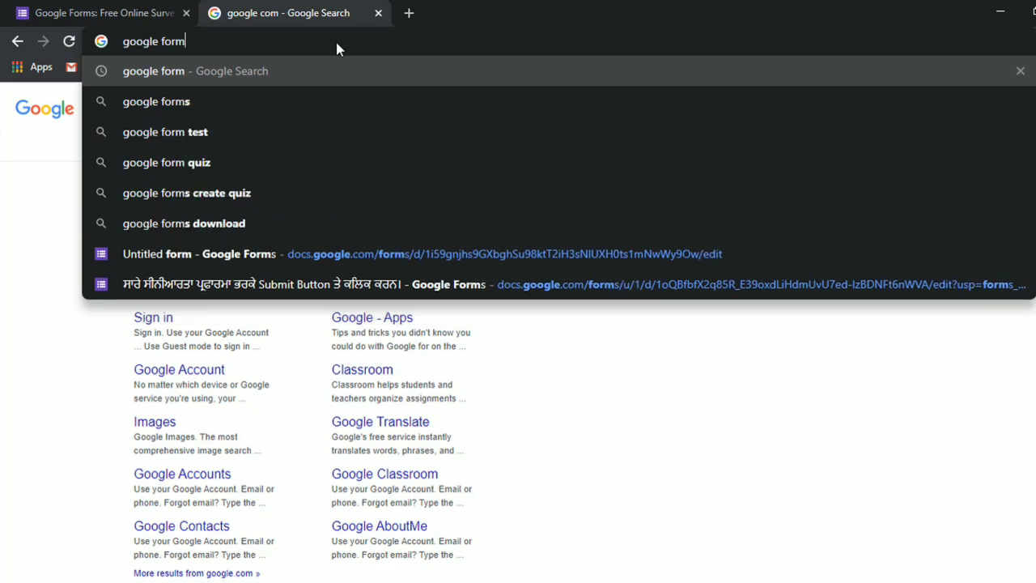
{"action": "key", "text": "Return"}
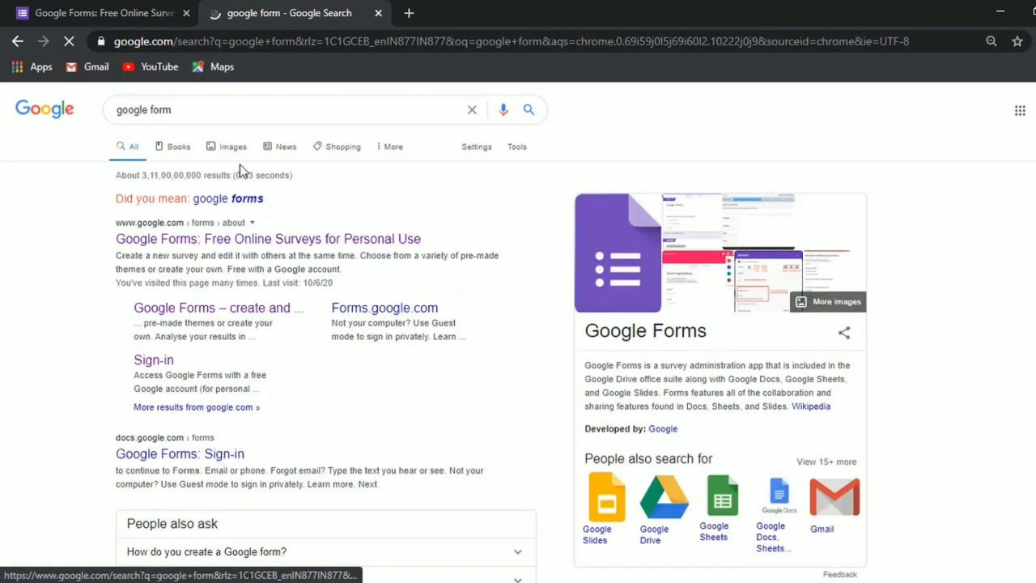
Open the personal version of Google Forms from the search results and create a blank form.
{"action": "left_click", "coordinate": [227, 246]}
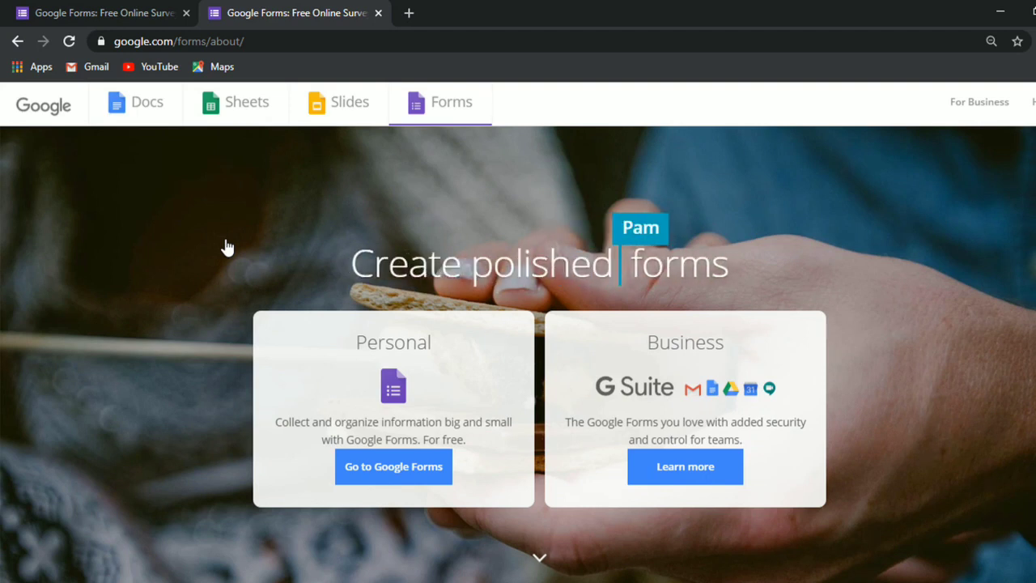
{"action": "left_click", "coordinate": [396, 478]}
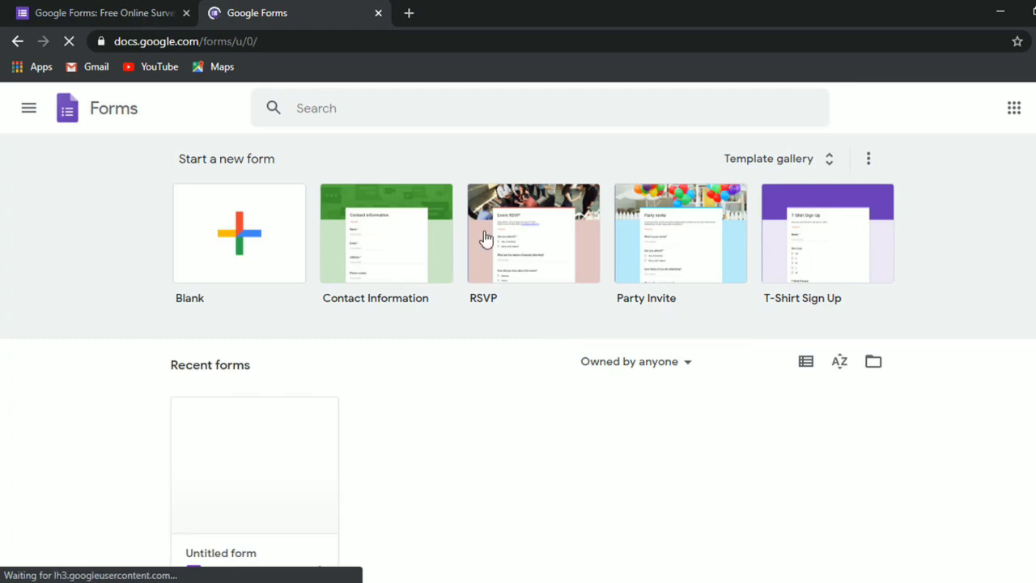
{"action": "scroll", "coordinate": [602, 411], "scroll_direction": "down", "scroll_amount": 1}
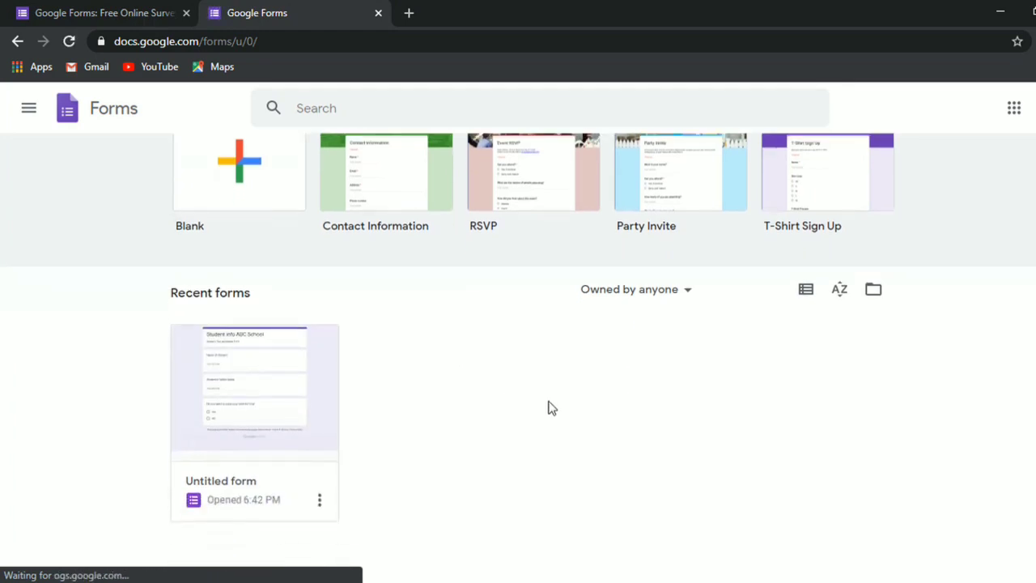
{"action": "left_click", "coordinate": [246, 170]}
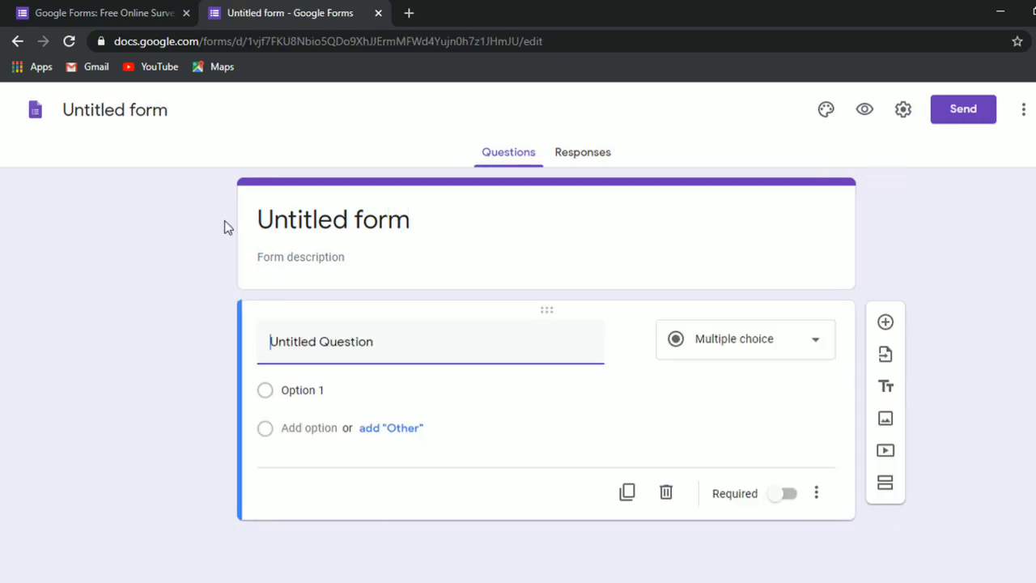
Set the title of the new form to "Student info".
{"action": "left_click", "coordinate": [270, 208]}
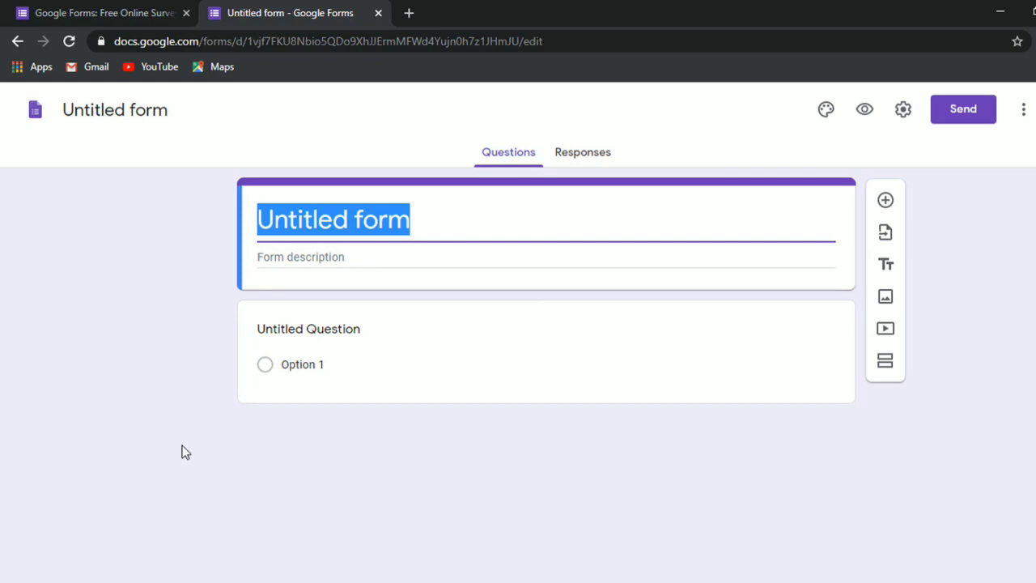
{"action": "type", "text": "Stu"}
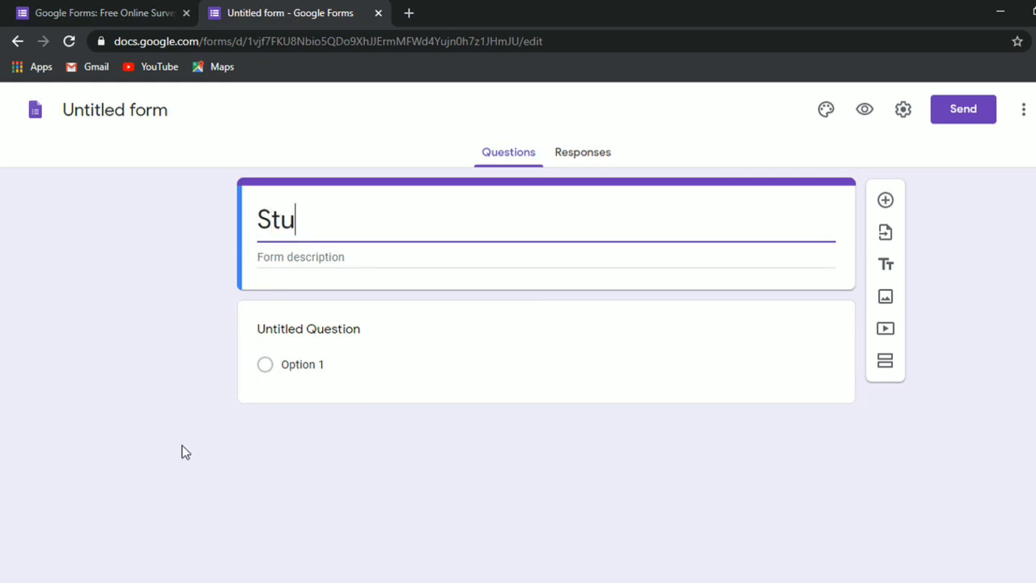
{"action": "type", "text": "dent "}
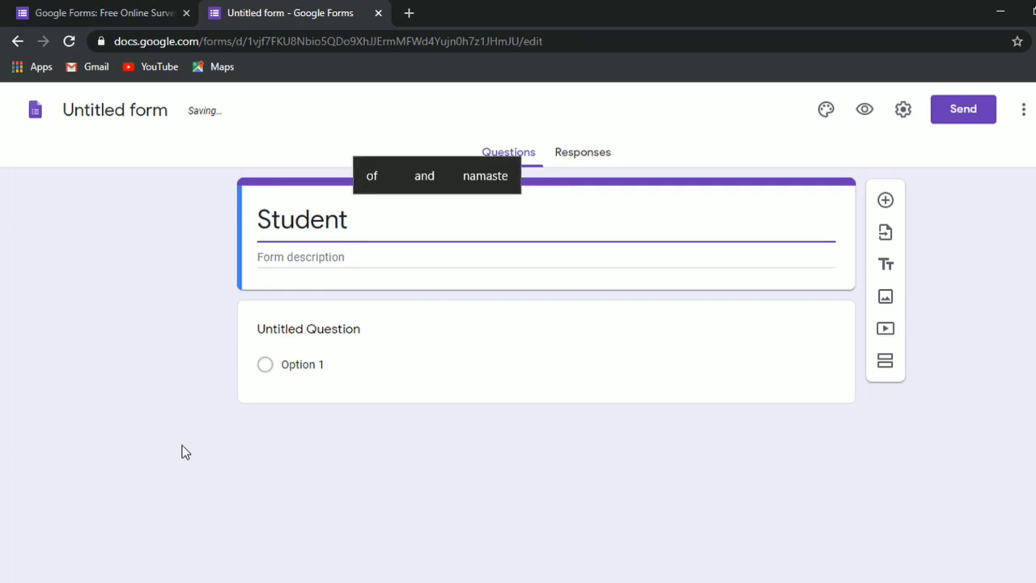
{"action": "type", "text": "info"}
Enter "Students tour permission Form" as the form description.
{"action": "key", "text": "Tab"}
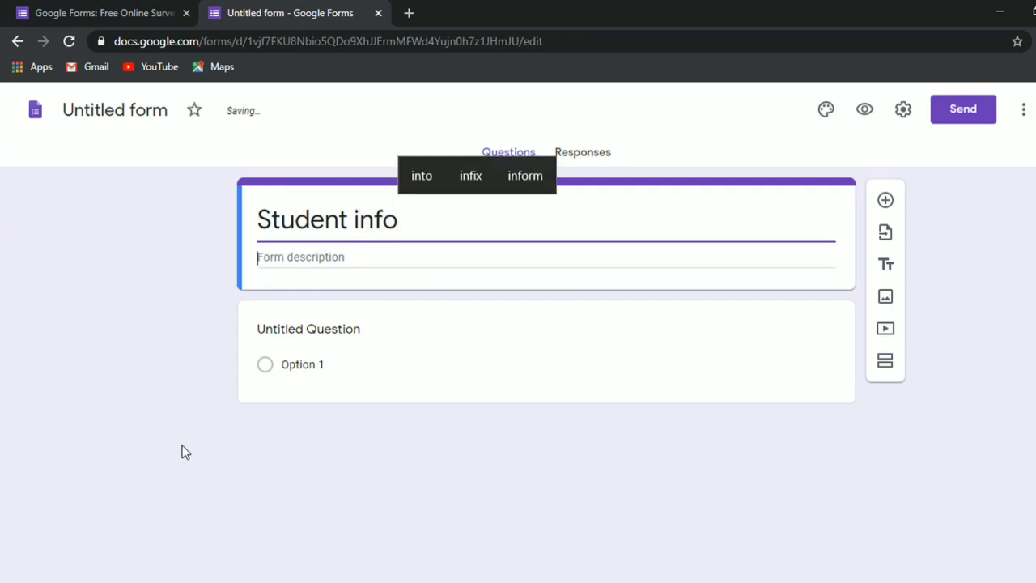
{"action": "type", "text": "Students"}
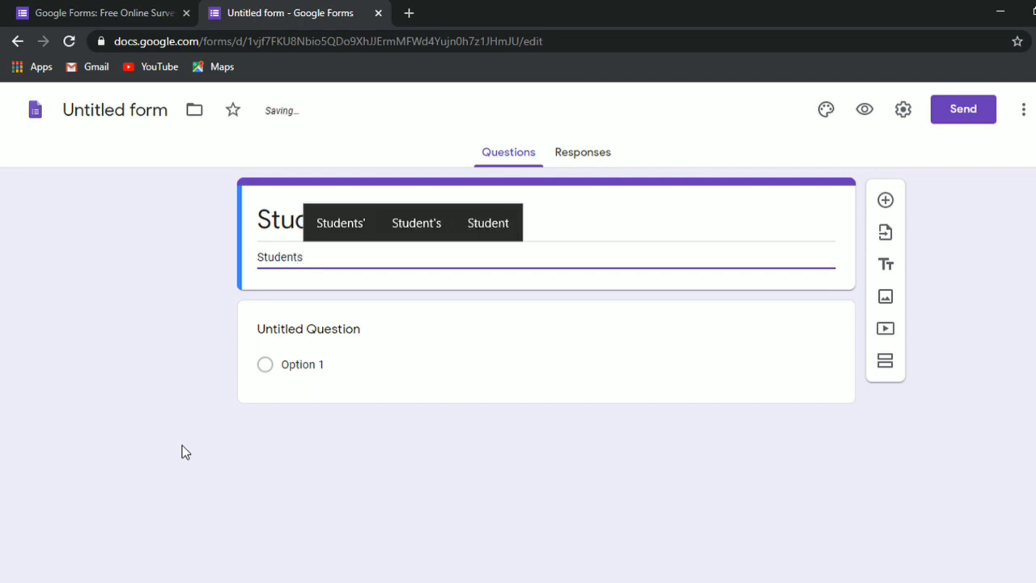
{"action": "type", "text": " t"}
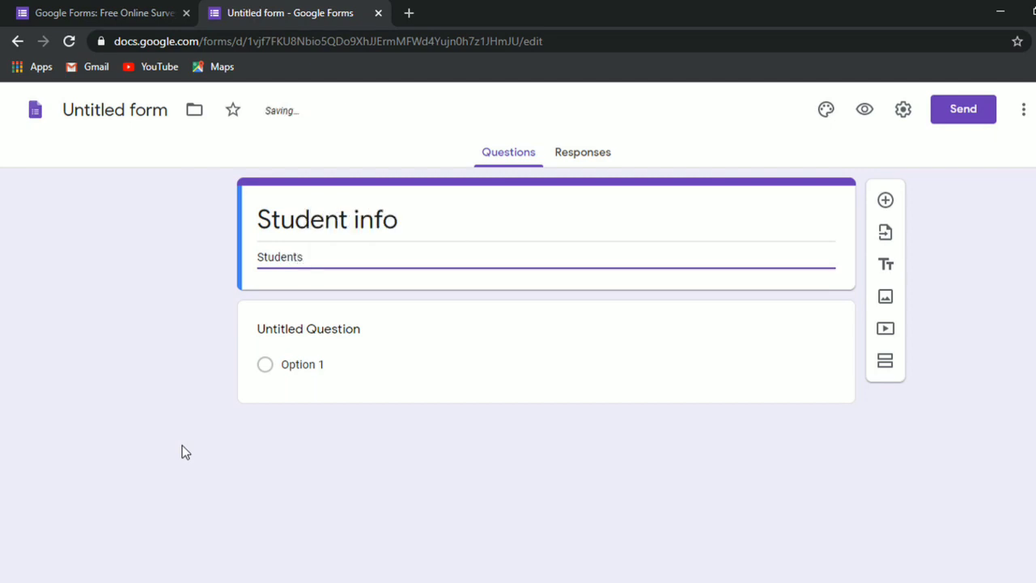
{"action": "type", "text": "our"}
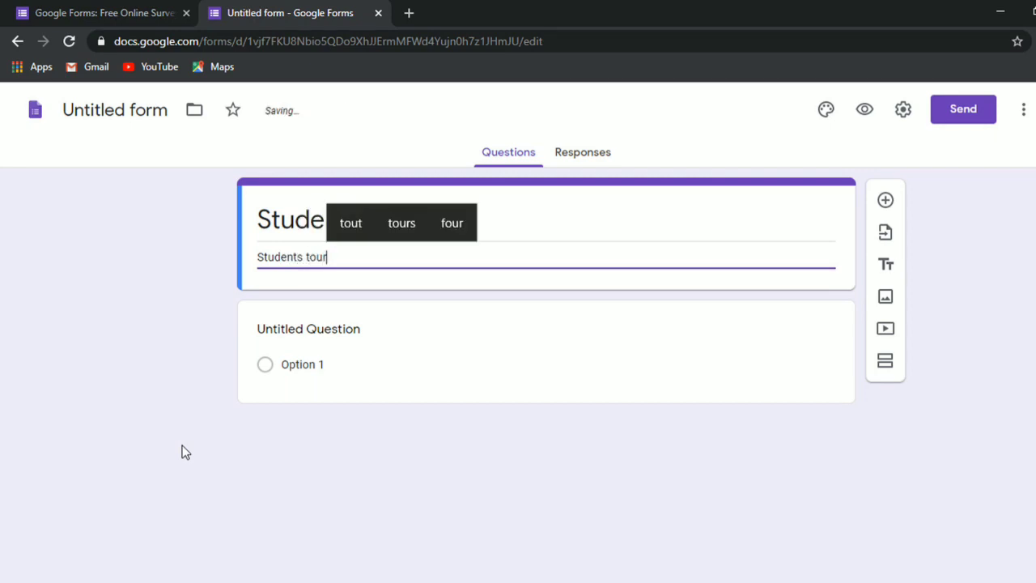
{"action": "type", "text": " permiss"}
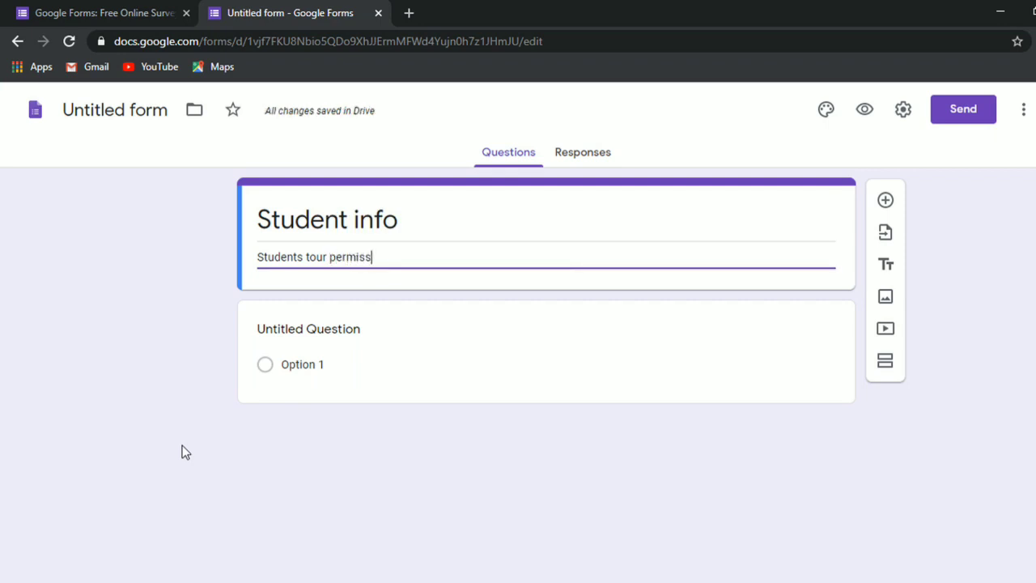
{"action": "type", "text": "ion Fro"}
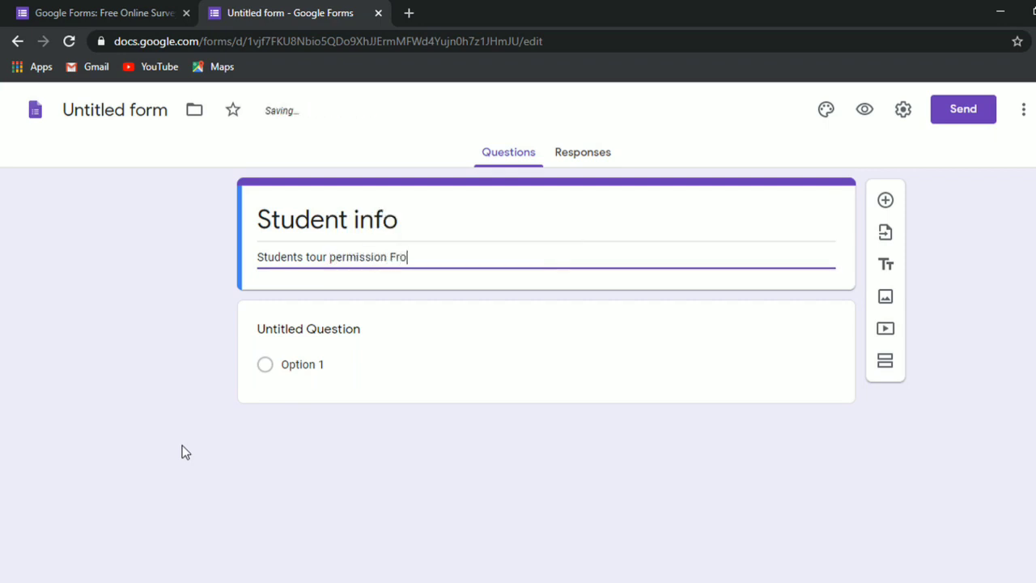
{"action": "type", "text": "m"}
{"action": "key", "text": "BackSpace"}
{"action": "key", "text": "BackSpace"}
{"action": "key", "text": "BackSpace"}
{"action": "type", "text": "or"}
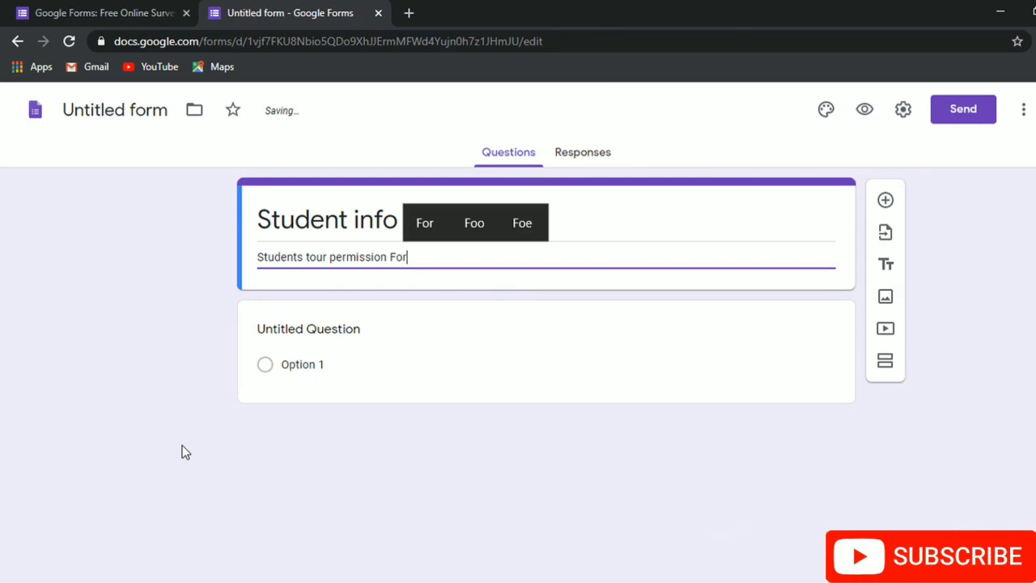
{"action": "type", "text": "m"}
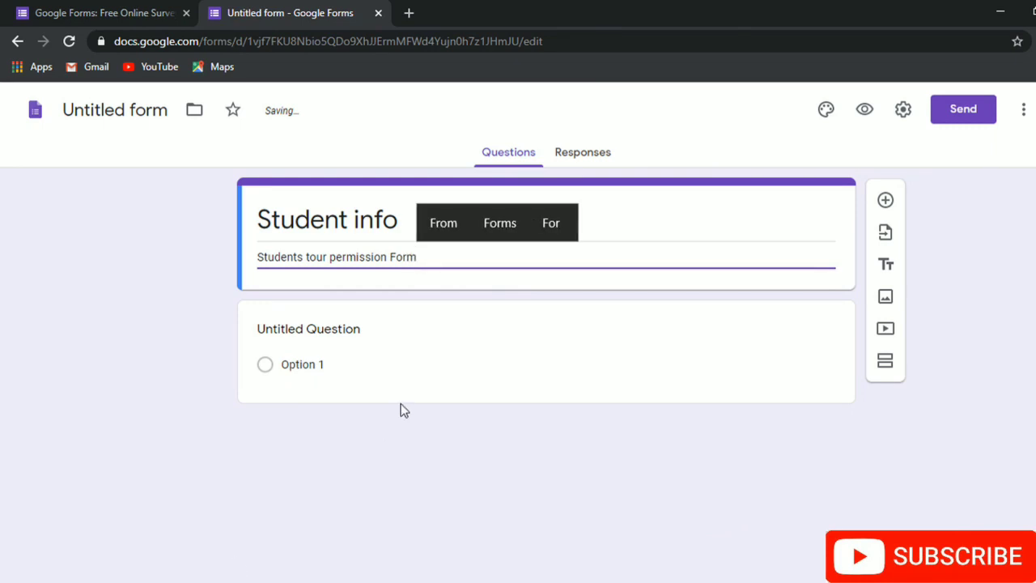
Change the first question to a short answer and title it "Name of Student".
{"action": "left_click", "coordinate": [424, 353]}
{"action": "left_click", "coordinate": [693, 353]}
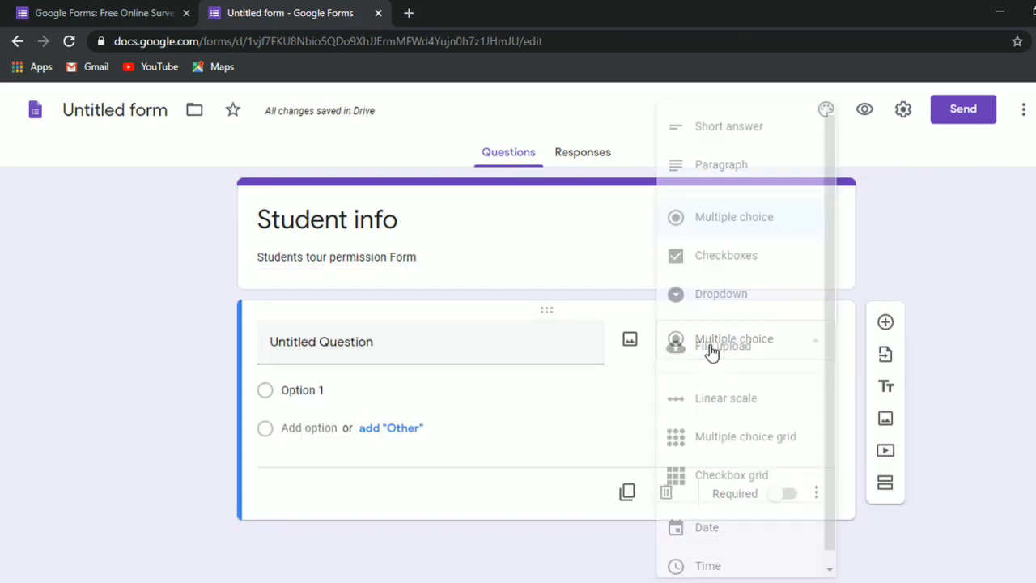
{"action": "left_click", "coordinate": [731, 129]}
{"action": "left_click", "coordinate": [411, 353]}
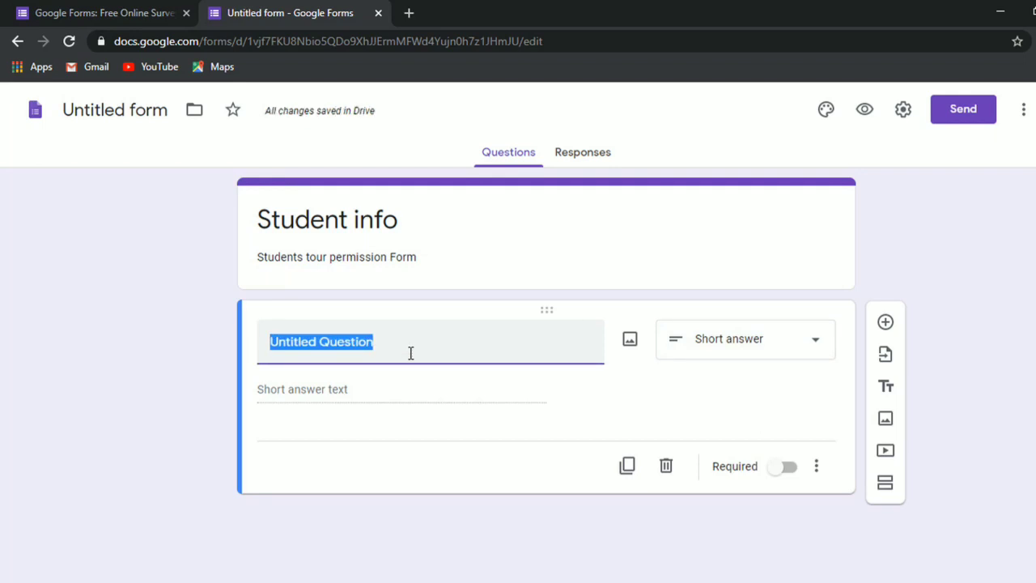
{"action": "type", "text": "Name of Studen"}
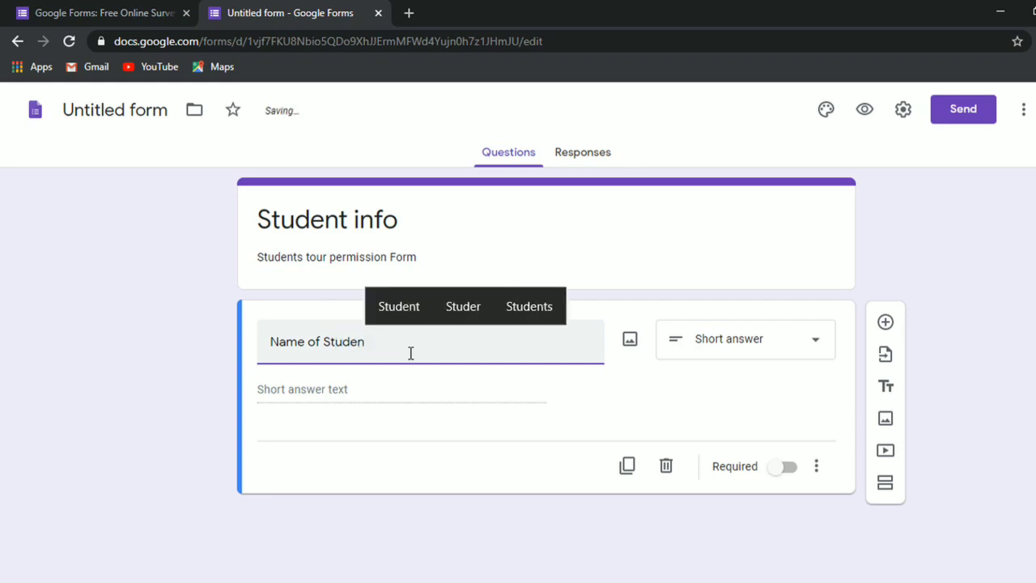
{"action": "left_click", "coordinate": [402, 308]}
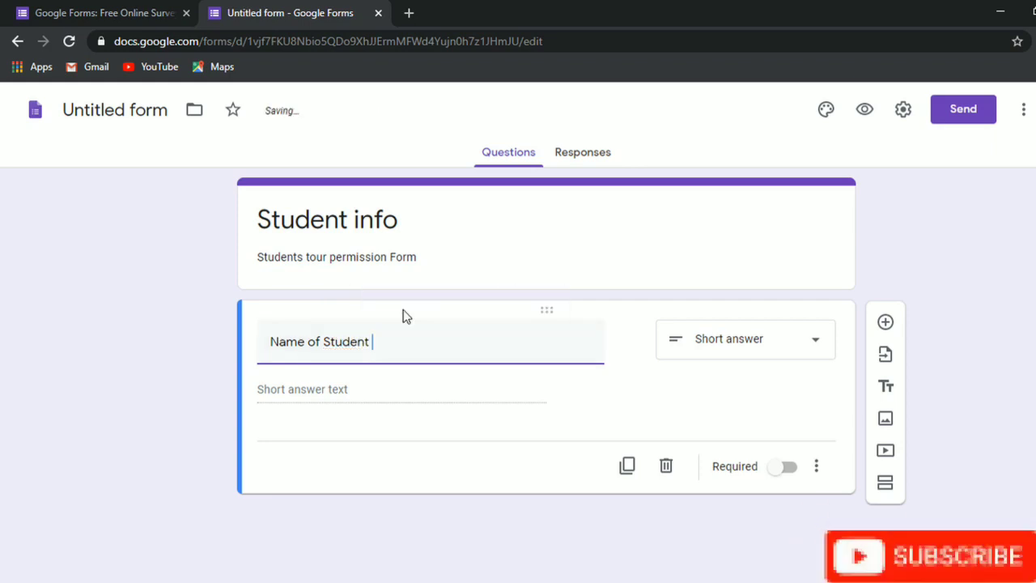
Add a second question to the form as a short answer titled "Student's Father Name".
{"action": "left_click", "coordinate": [885, 323]}
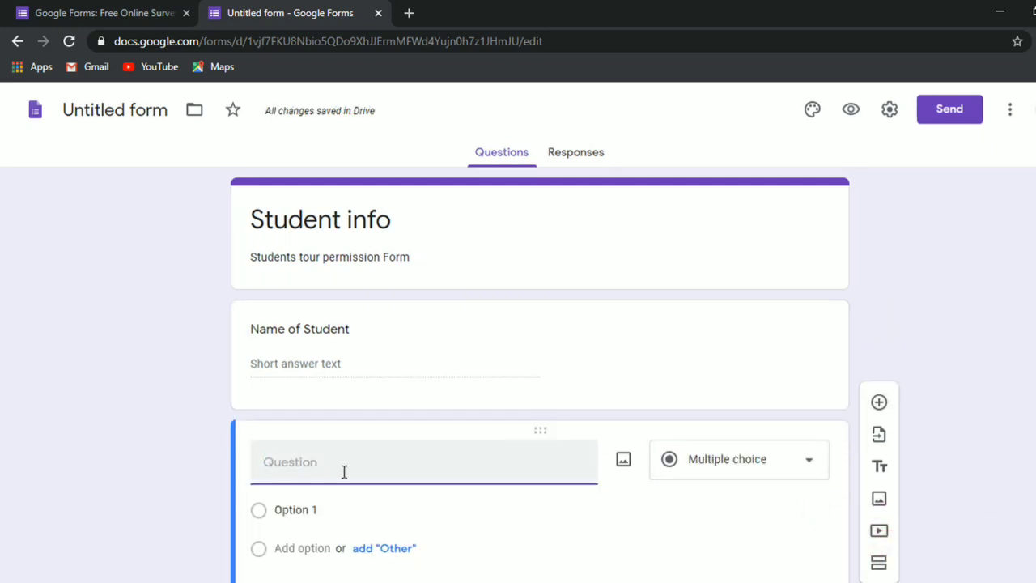
{"action": "type", "text": "Fa"}
{"action": "key", "text": "BackSpace"}
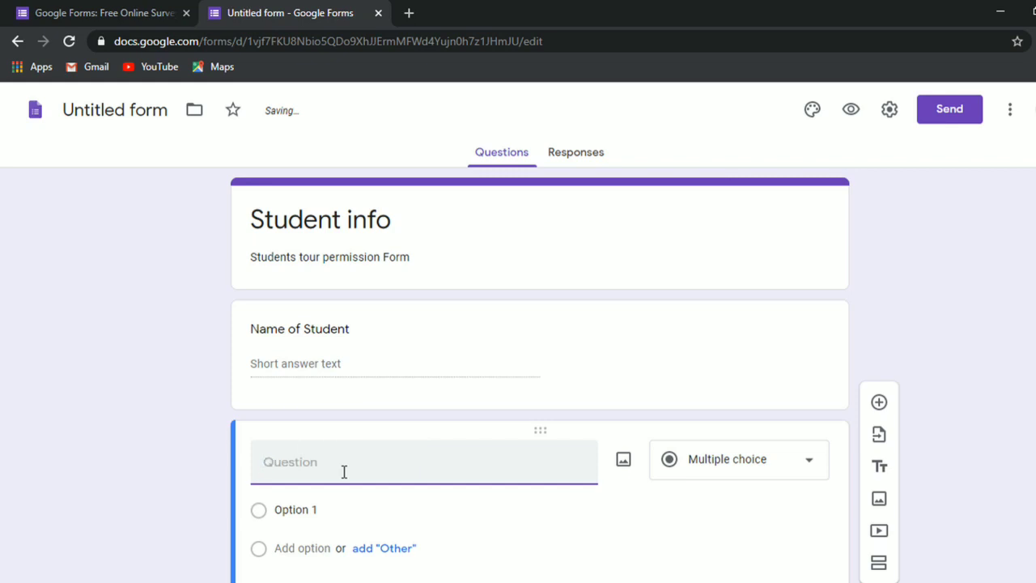
{"action": "type", "text": "Stude"}
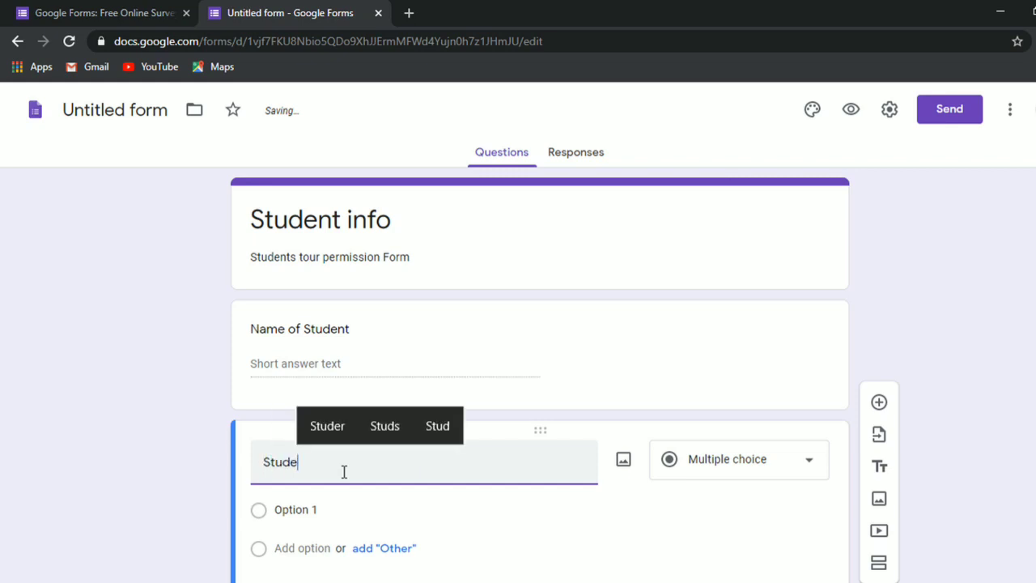
{"action": "type", "text": "nt's Fa"}
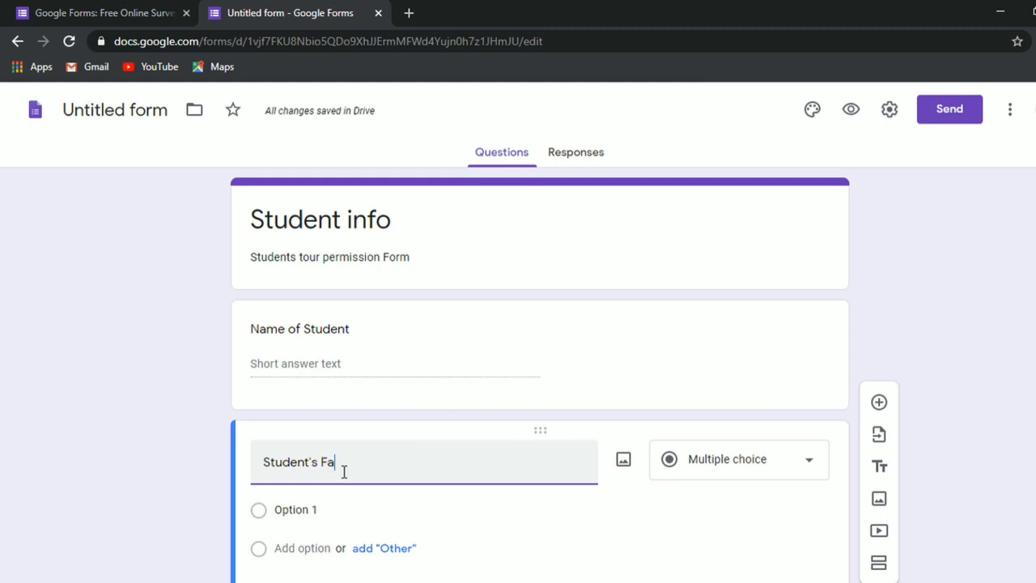
{"action": "type", "text": "ther Name"}
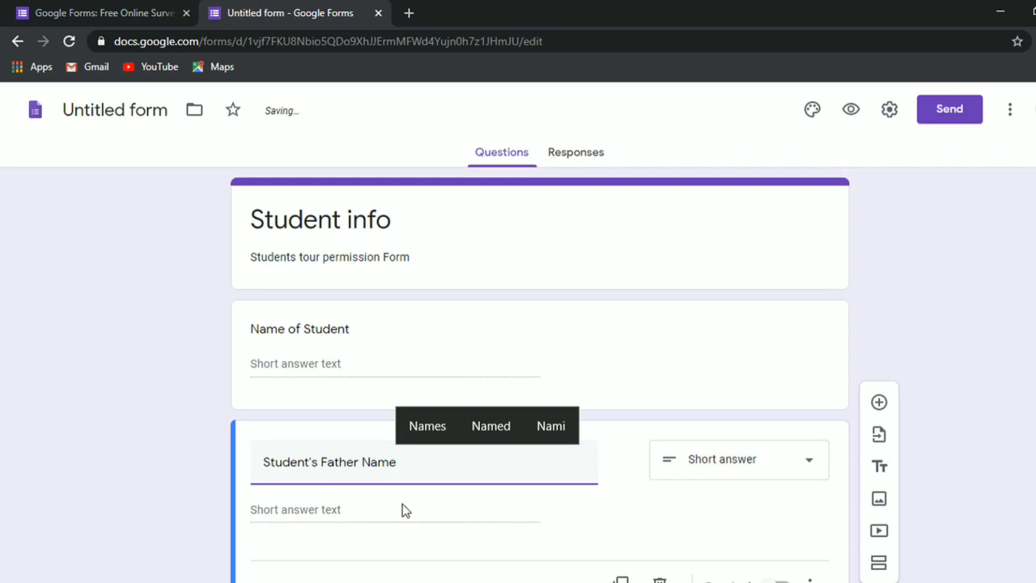
Add a third question as multiple choice with the title "Do you want to send your child for Tour".
{"action": "scroll", "coordinate": [402, 504], "scroll_direction": "down", "scroll_amount": 1}
{"action": "left_click", "coordinate": [884, 367]}
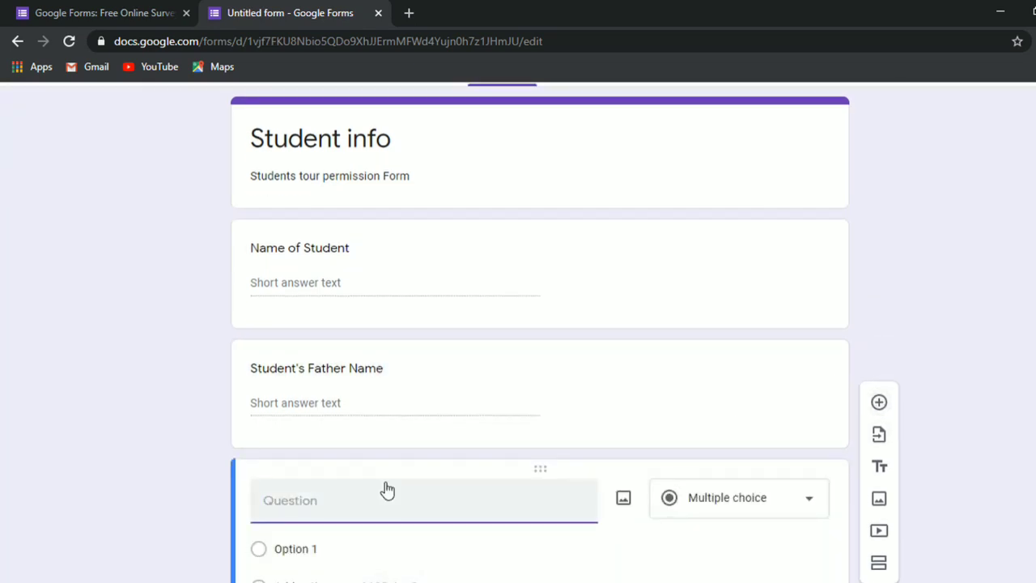
{"action": "type", "text": "Do you want to s"}
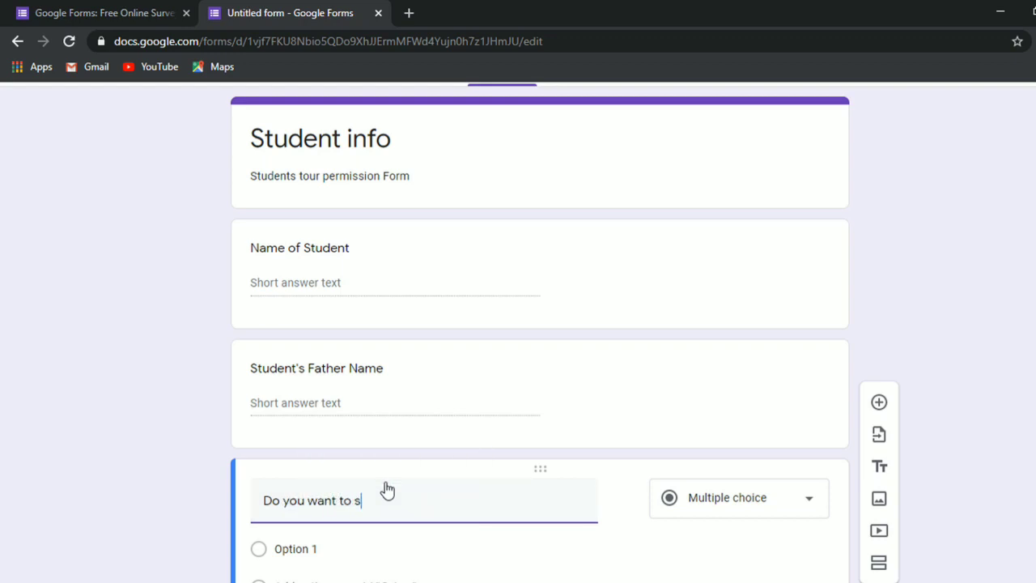
{"action": "type", "text": "end you"}
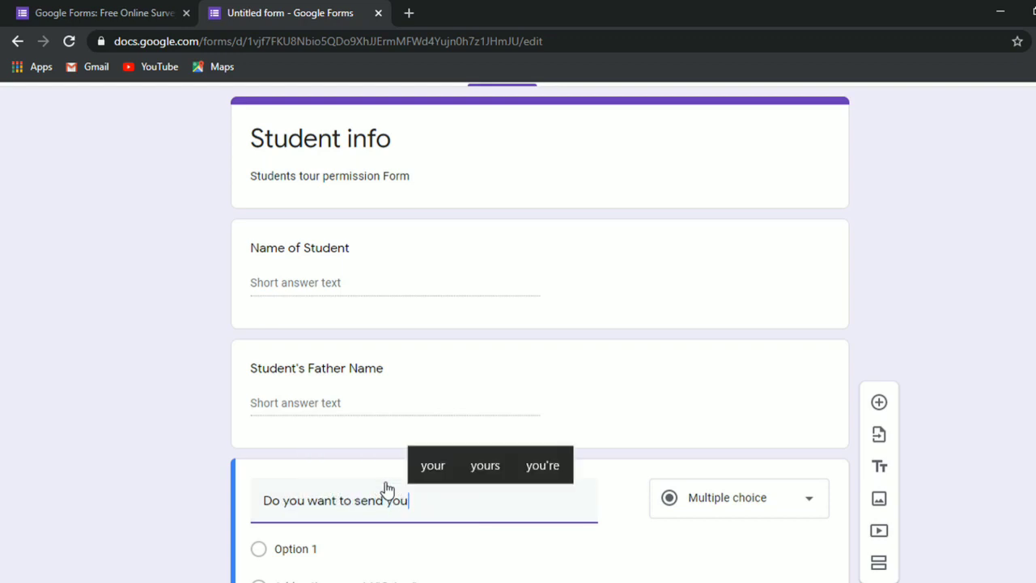
{"action": "type", "text": "r chil"}
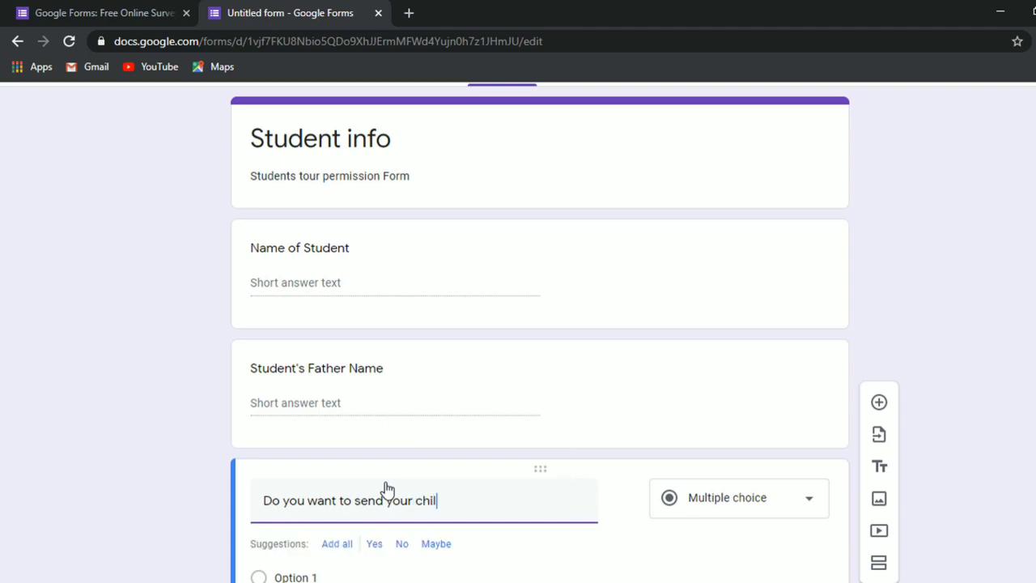
{"action": "type", "text": "d for"}
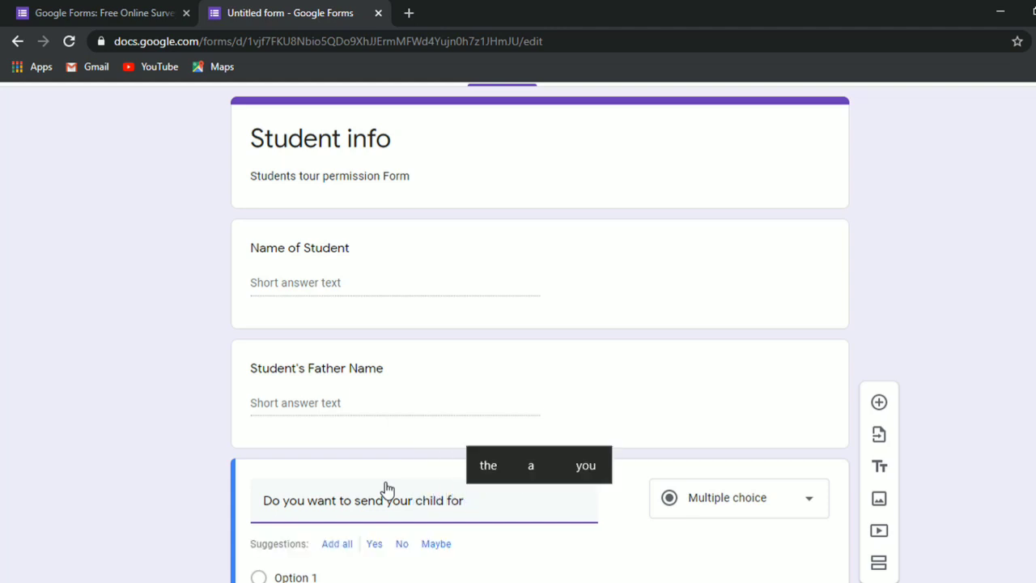
{"action": "type", "text": " Tour"}
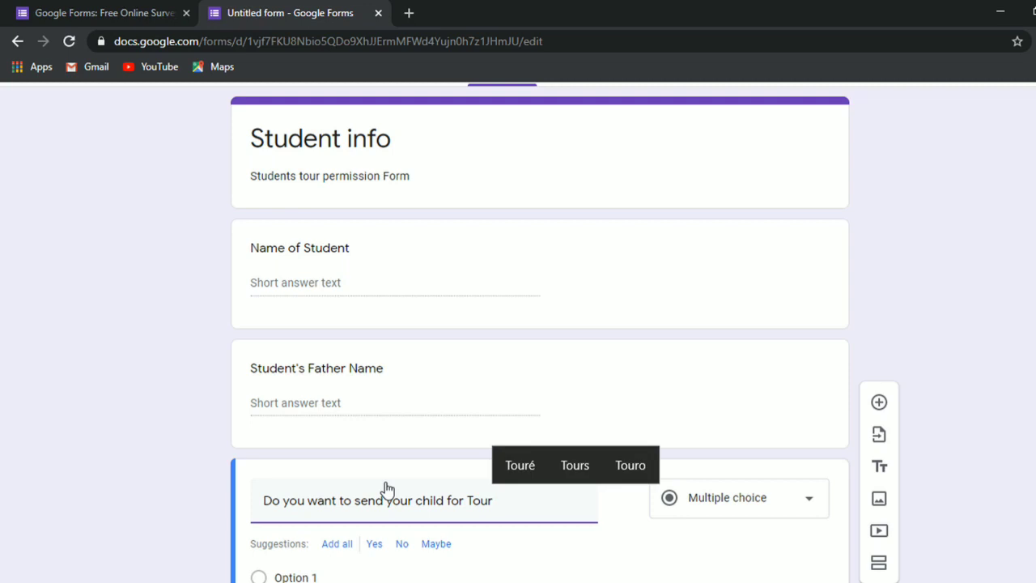
Give the tour question the two answer options "Yes" and "No".
{"action": "scroll", "coordinate": [386, 486], "scroll_direction": "down", "scroll_amount": 2}
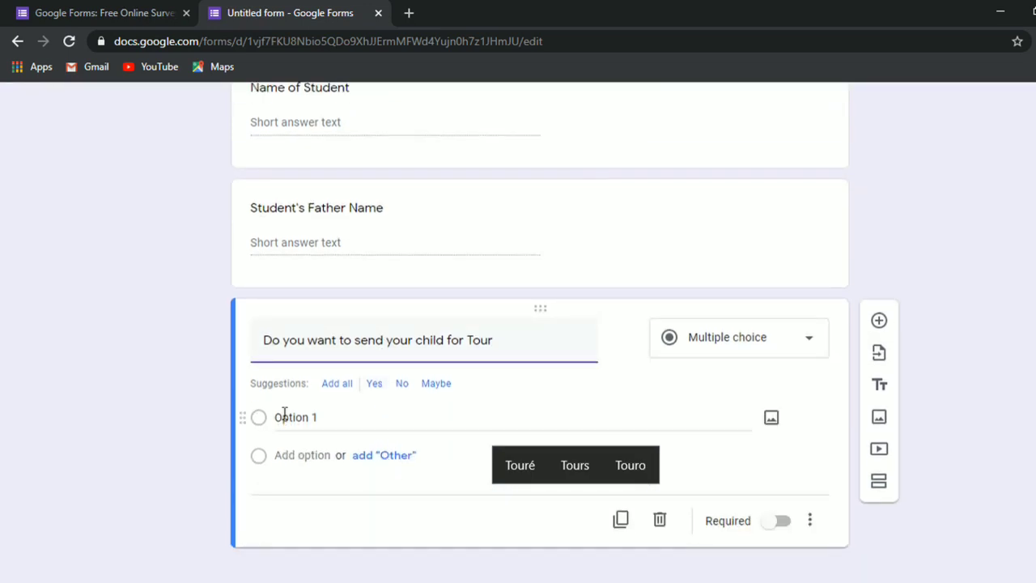
{"action": "left_click", "coordinate": [292, 417]}
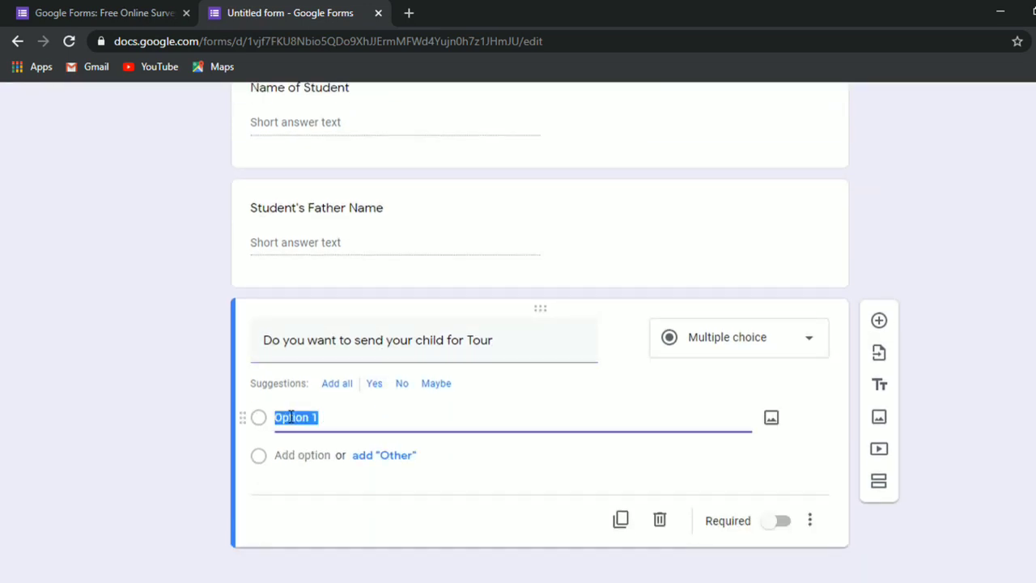
{"action": "type", "text": "Y"}
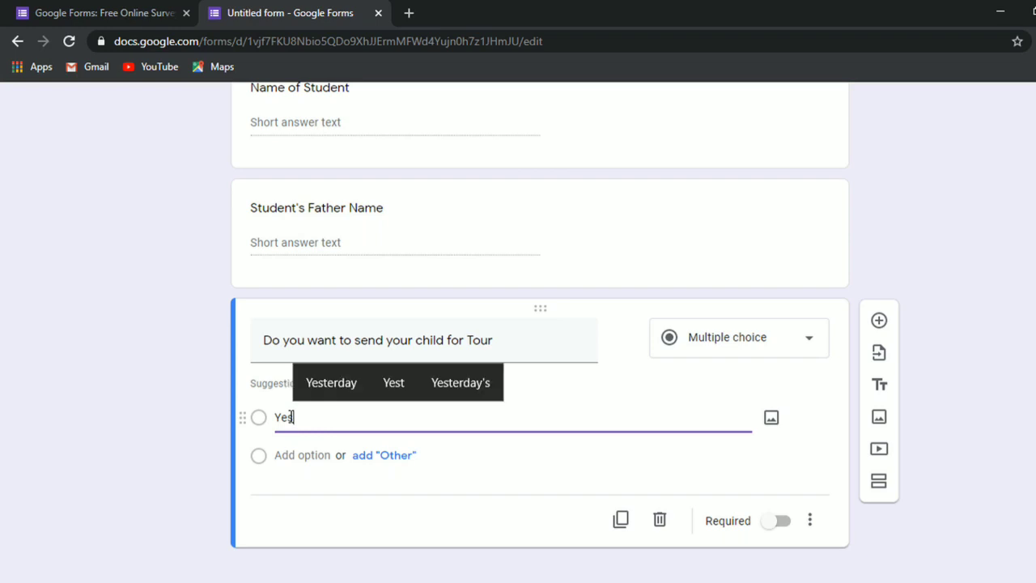
{"action": "type", "text": "es"}
{"action": "left_click", "coordinate": [310, 456]}
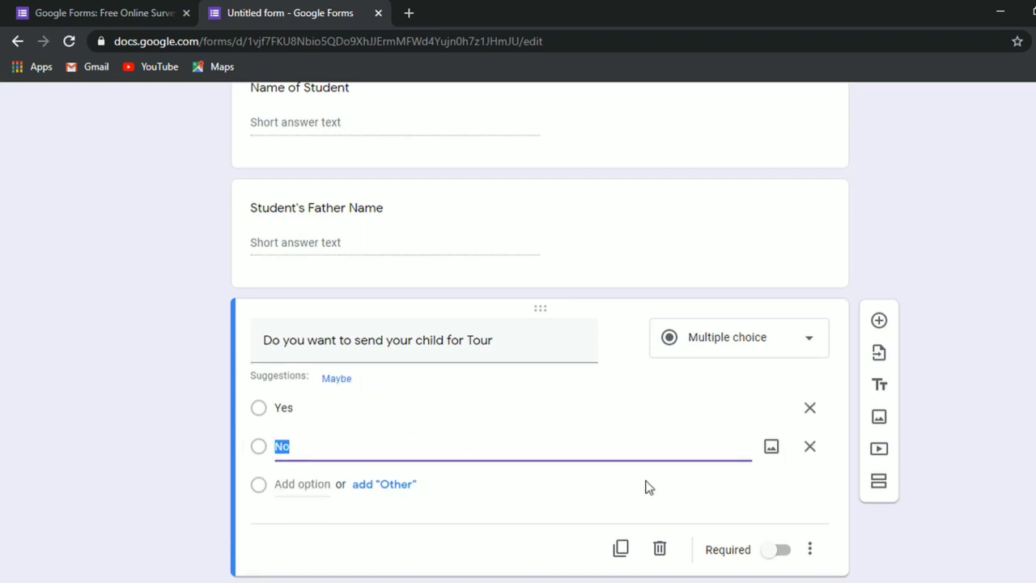
{"action": "left_click", "coordinate": [931, 524]}
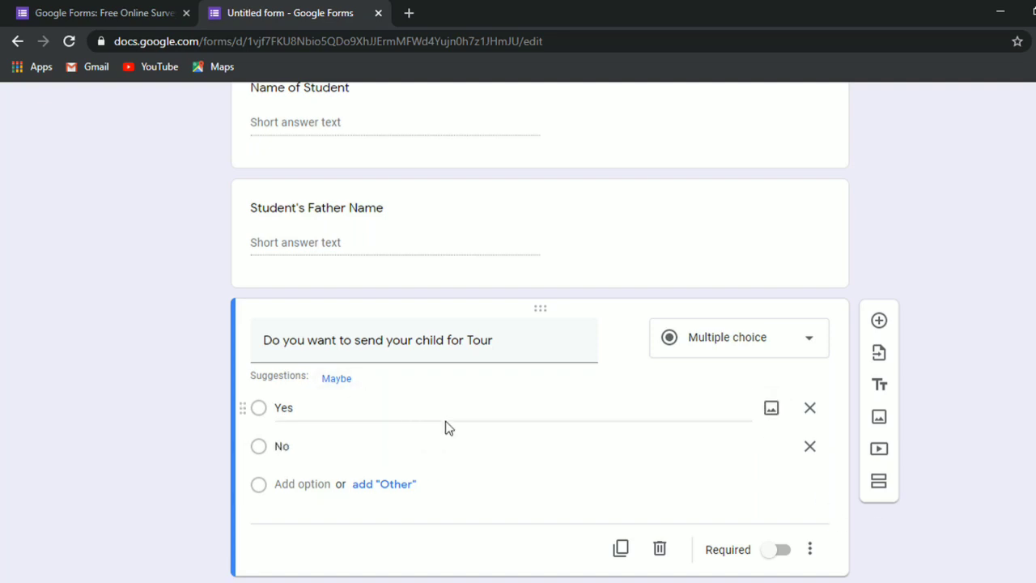
{"action": "left_click", "coordinate": [763, 350]}
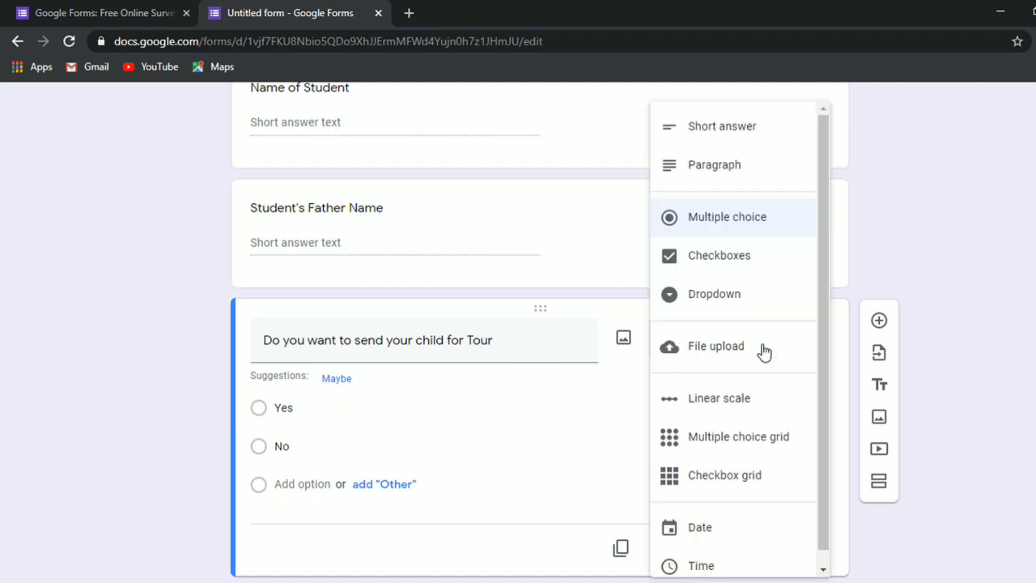
{"action": "left_click", "coordinate": [947, 197]}
{"action": "scroll", "coordinate": [701, 296], "scroll_direction": "up", "scroll_amount": 3}
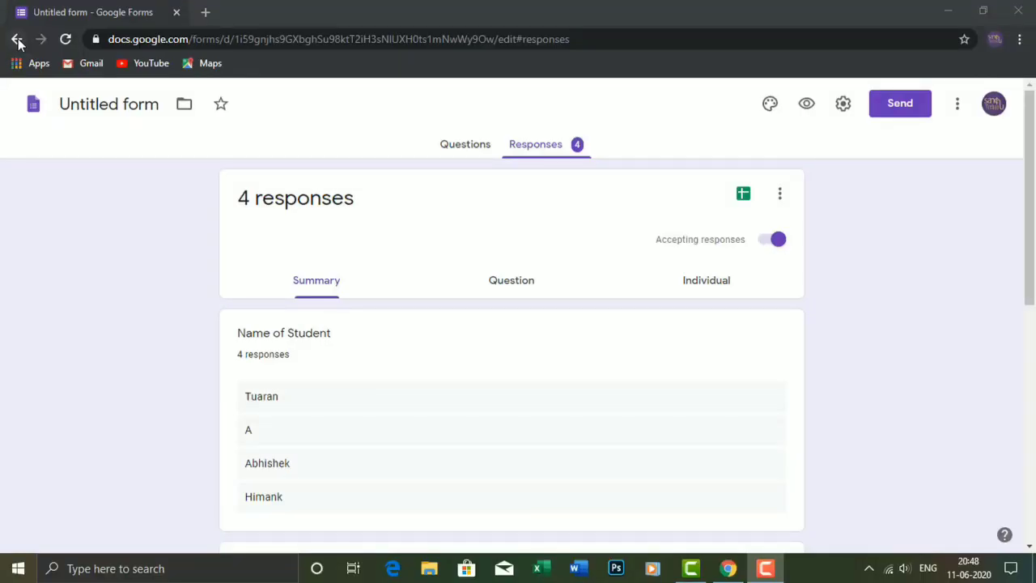
Go back to the recent forms, open the existing "Student info ABC School" form and look through its questions.
{"action": "left_click", "coordinate": [17, 40]}
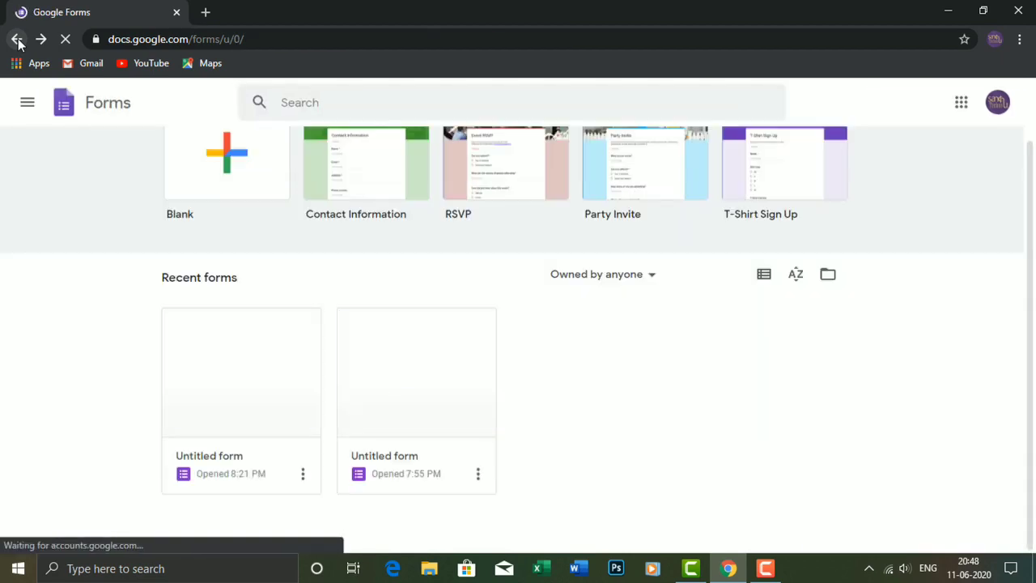
{"action": "left_click", "coordinate": [259, 351]}
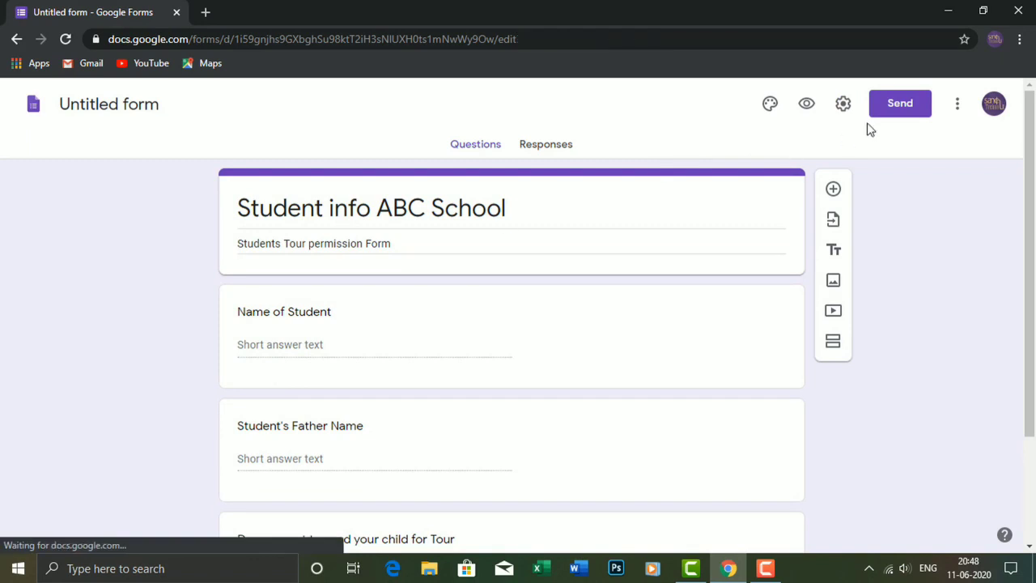
{"action": "scroll", "coordinate": [344, 356], "scroll_direction": "down", "scroll_amount": 2}
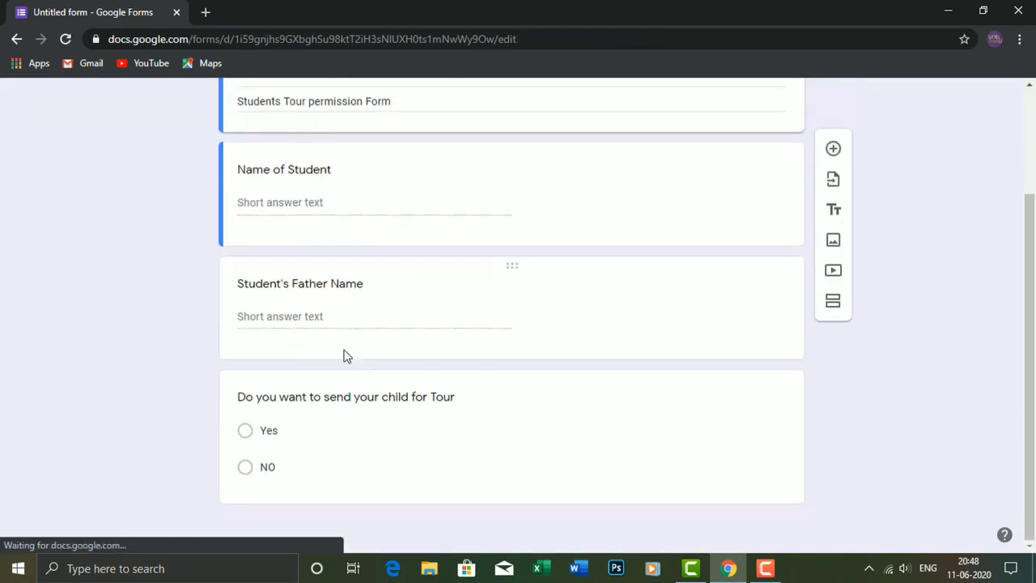
{"action": "scroll", "coordinate": [342, 394], "scroll_direction": "up", "scroll_amount": 2}
{"action": "scroll", "coordinate": [342, 394], "scroll_direction": "down", "scroll_amount": 2}
{"action": "scroll", "coordinate": [342, 351], "scroll_direction": "up", "scroll_amount": 2}
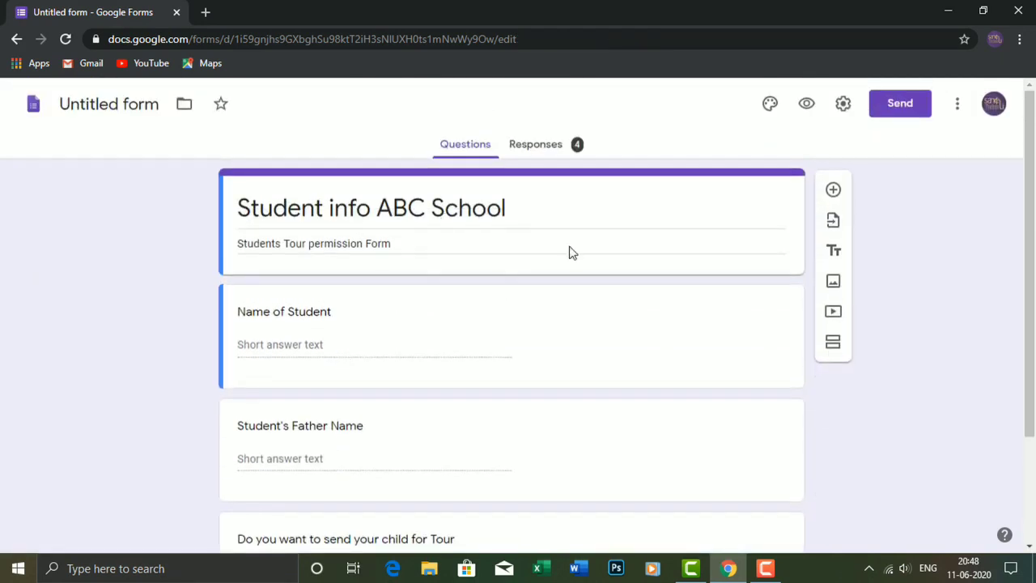
Examine the options for sending the form by link and by email, and close the dialog without sending.
{"action": "left_click", "coordinate": [898, 112]}
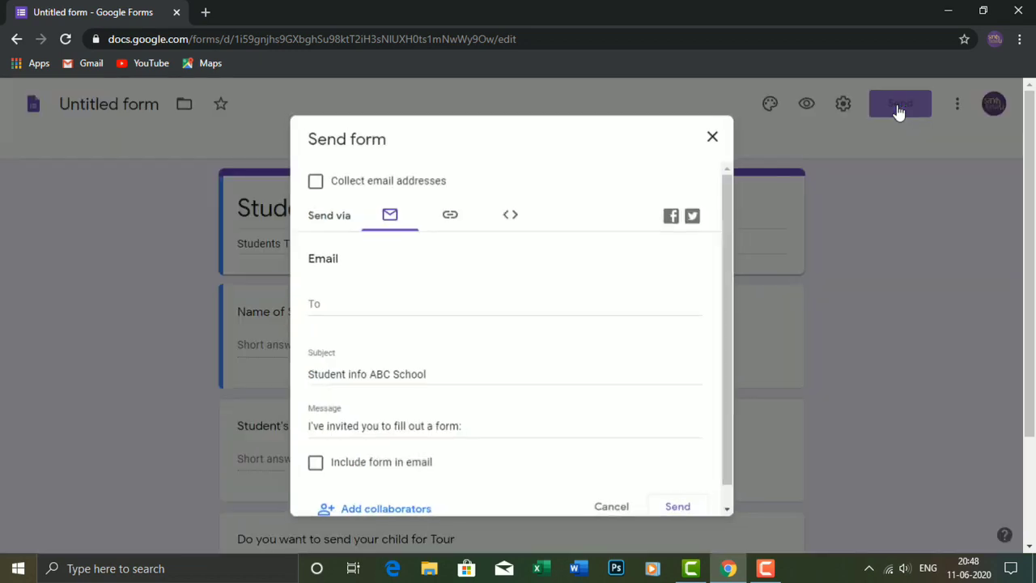
{"action": "left_click", "coordinate": [450, 224]}
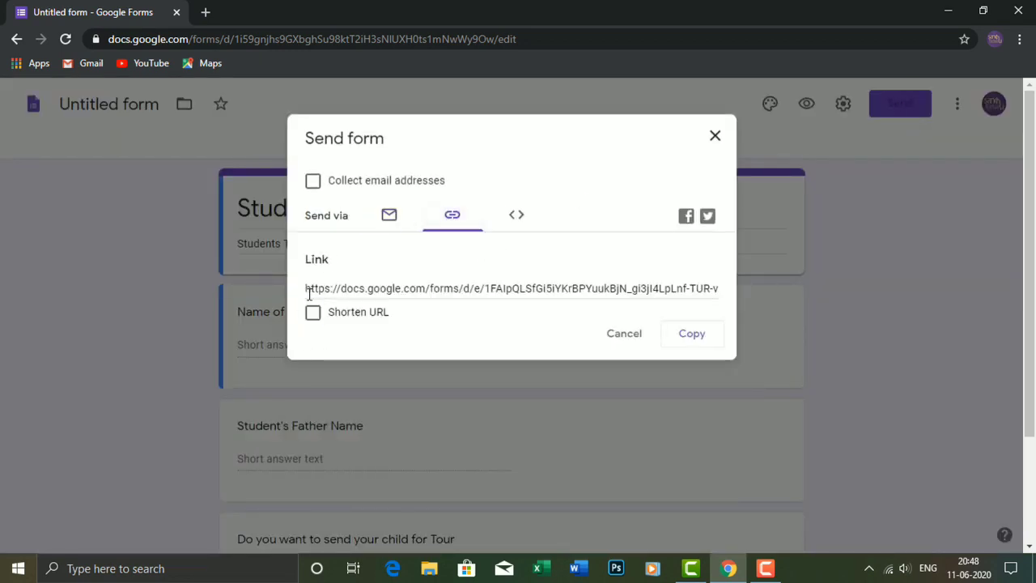
{"action": "left_click", "coordinate": [710, 340]}
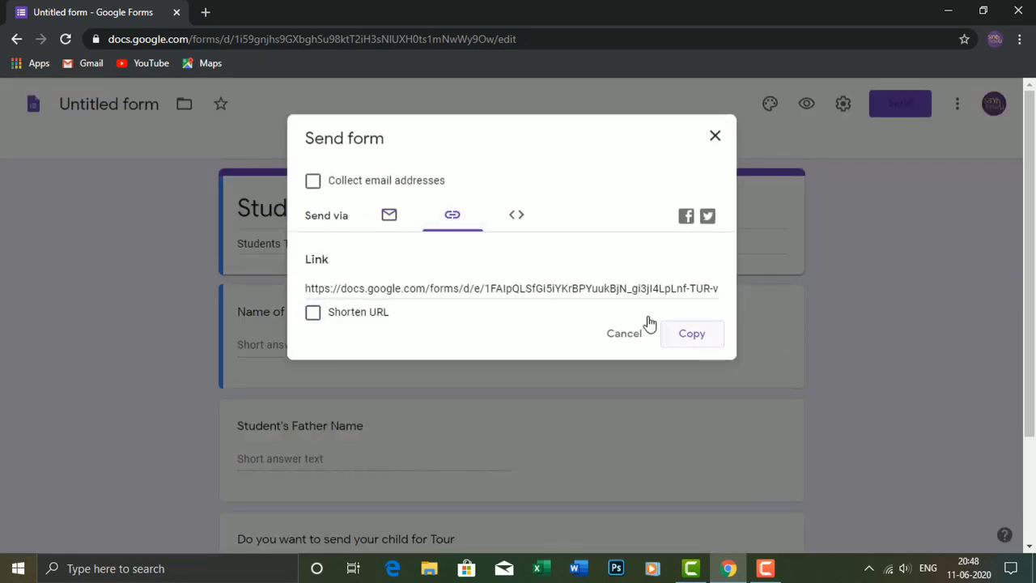
{"action": "left_click", "coordinate": [387, 215]}
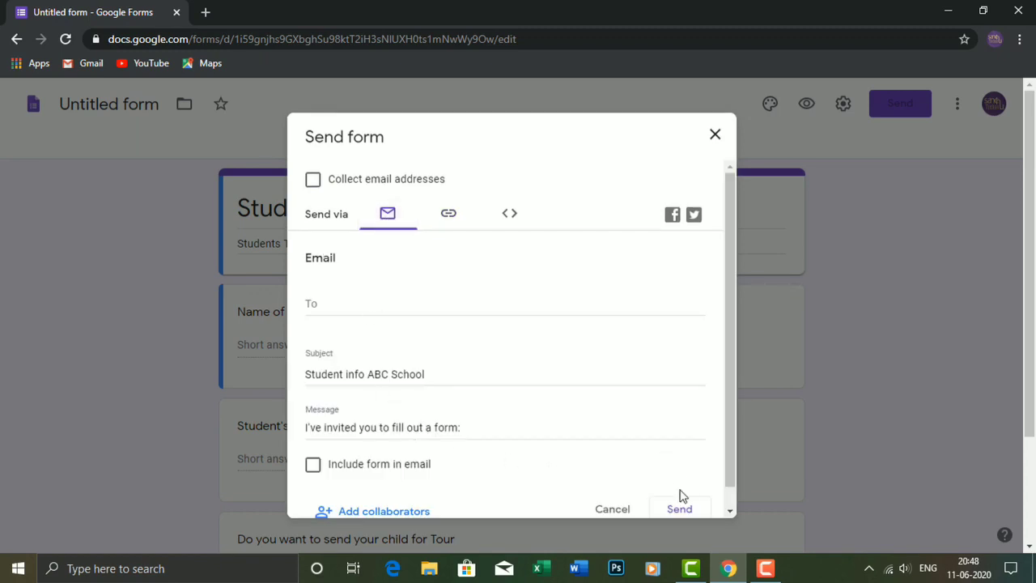
{"action": "scroll", "coordinate": [680, 495], "scroll_direction": "down", "scroll_amount": 1}
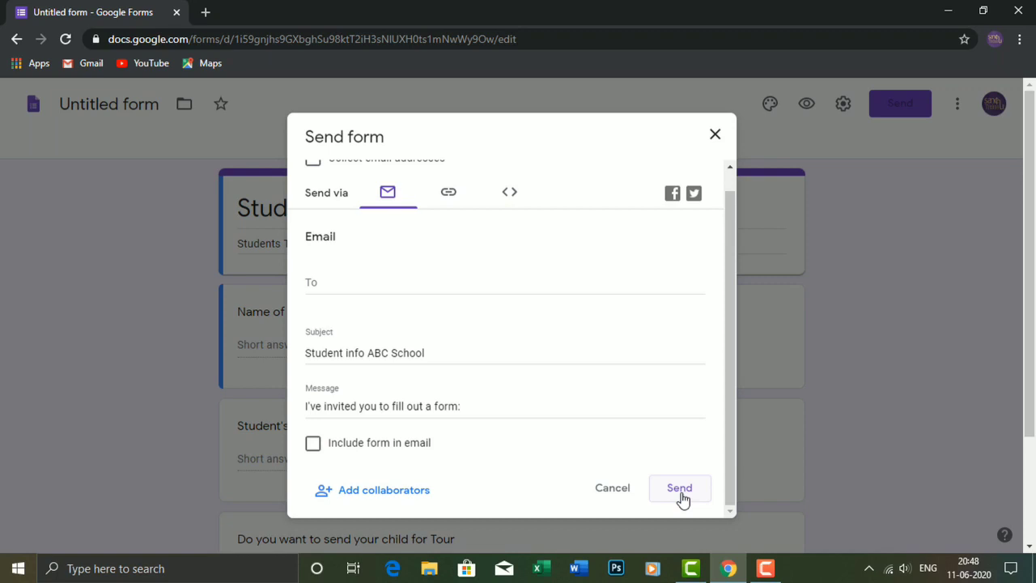
{"action": "left_click", "coordinate": [715, 136]}
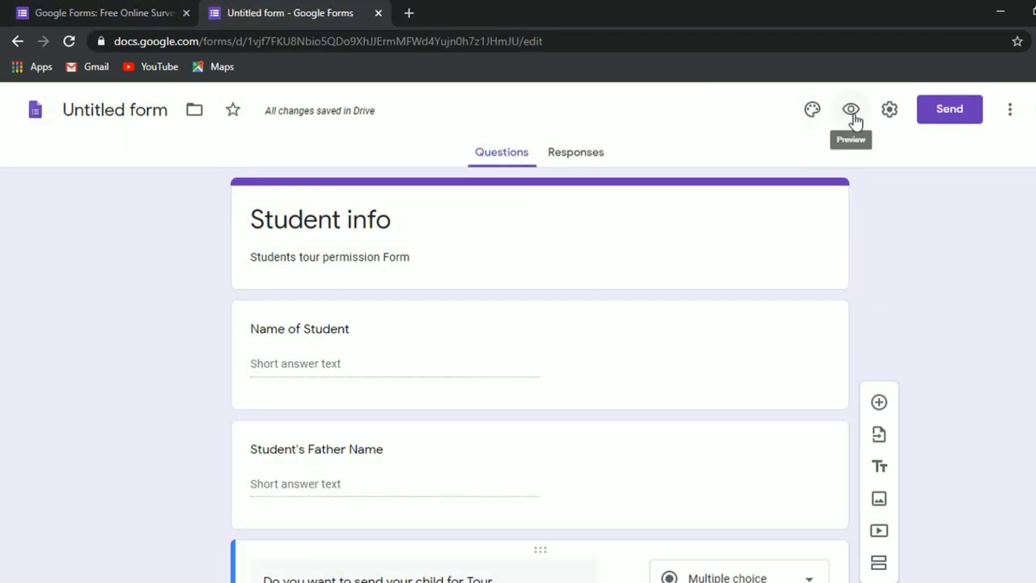
Open a preview of the "Student info" form and look over its questions as a respondent.
{"action": "left_click", "coordinate": [851, 114]}
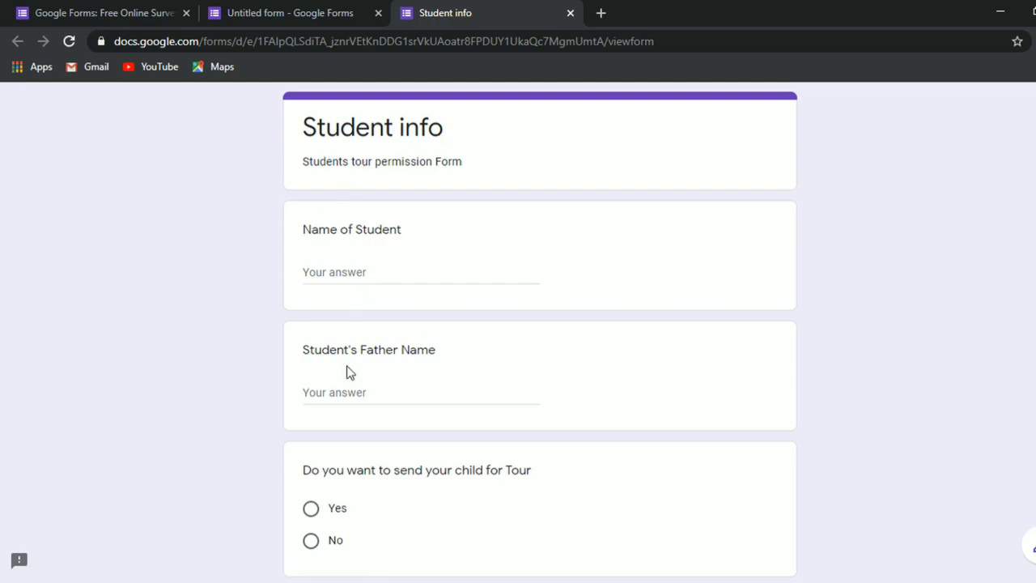
{"action": "scroll", "coordinate": [387, 458], "scroll_direction": "down", "scroll_amount": 1}
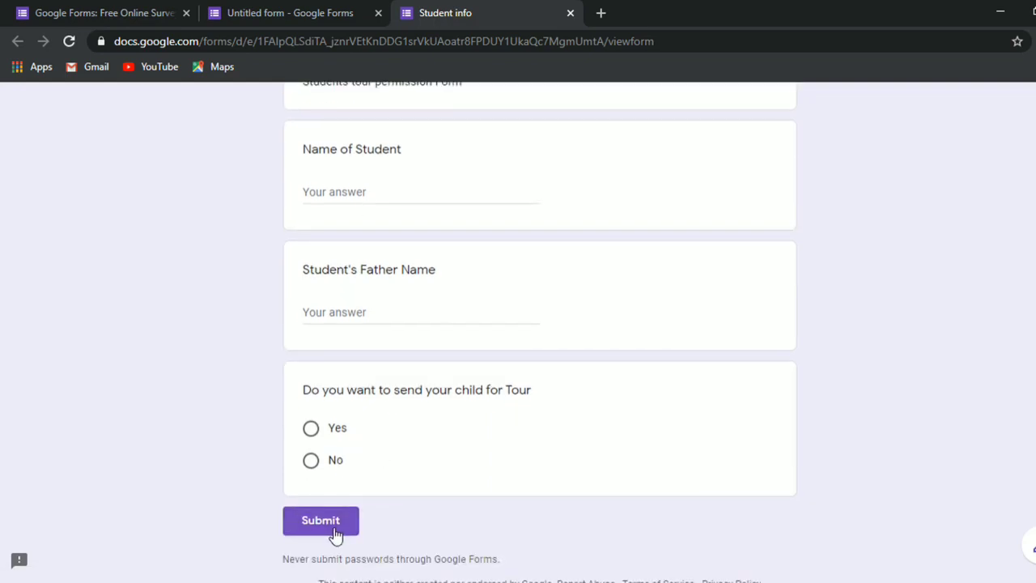
{"action": "scroll", "coordinate": [336, 534], "scroll_direction": "up", "scroll_amount": 1}
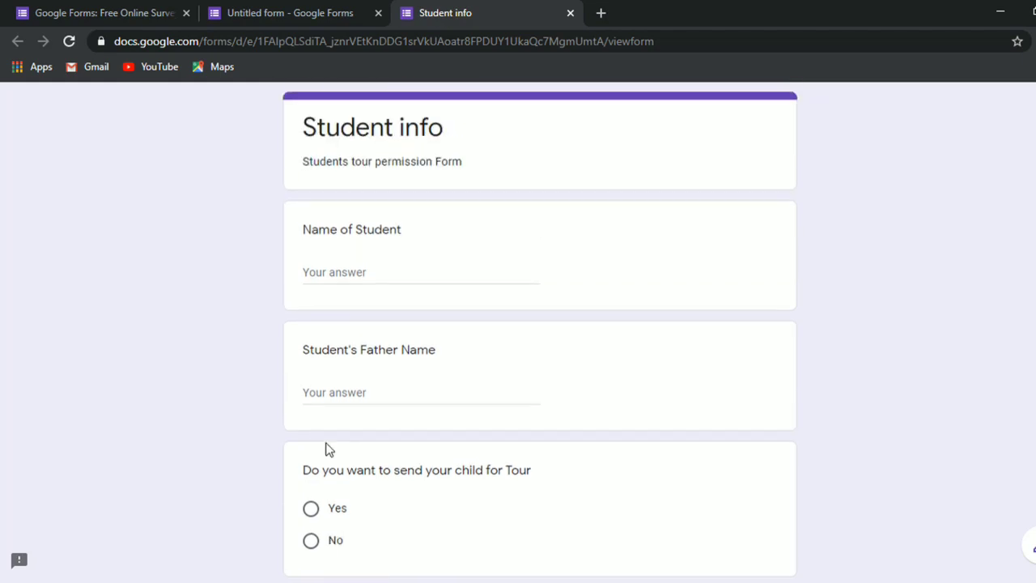
Fill in the student's name and the father's name in the previewed form.
{"action": "left_click", "coordinate": [392, 272]}
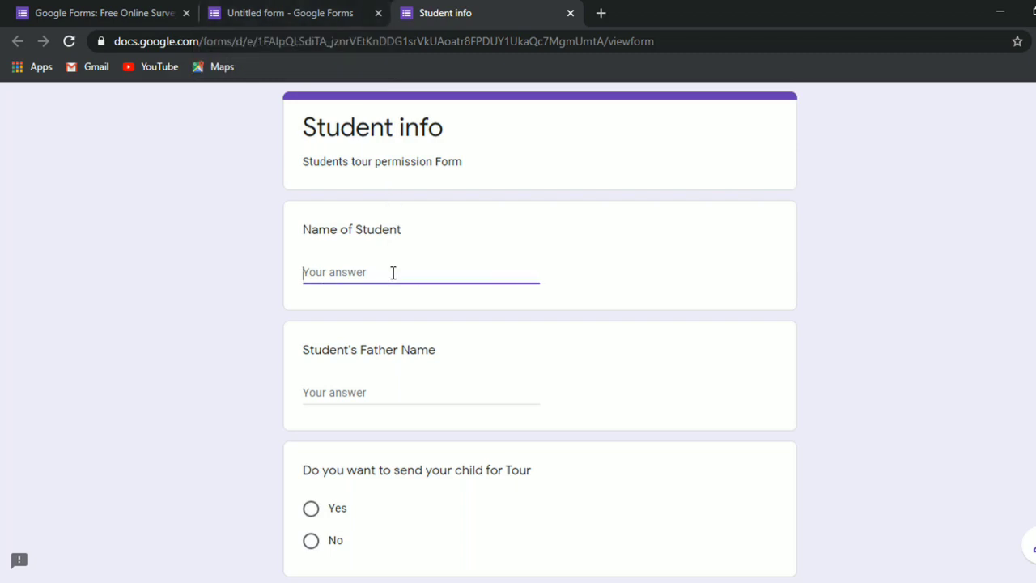
{"action": "type", "text": "Ram"}
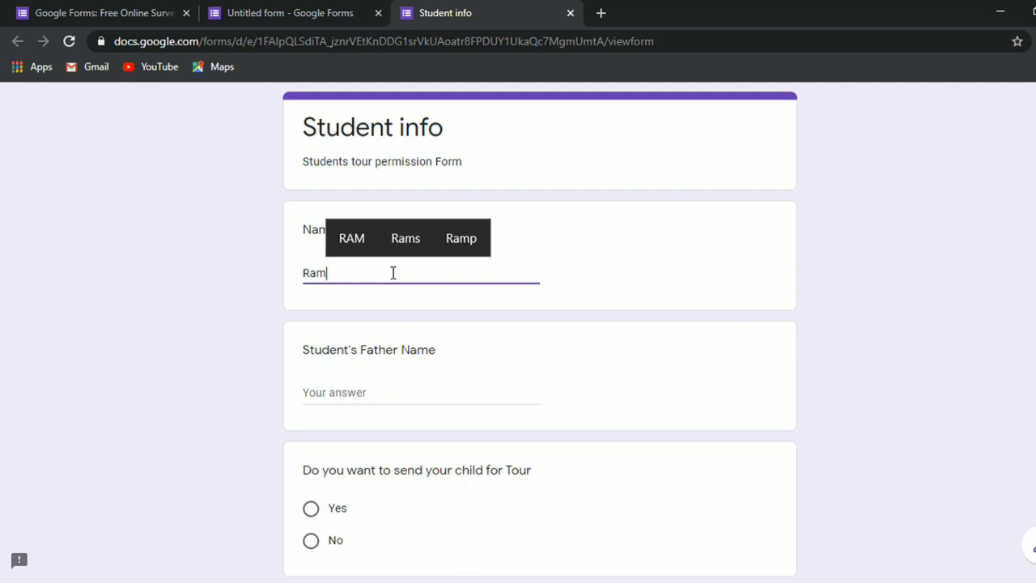
{"action": "key", "text": "Tab"}
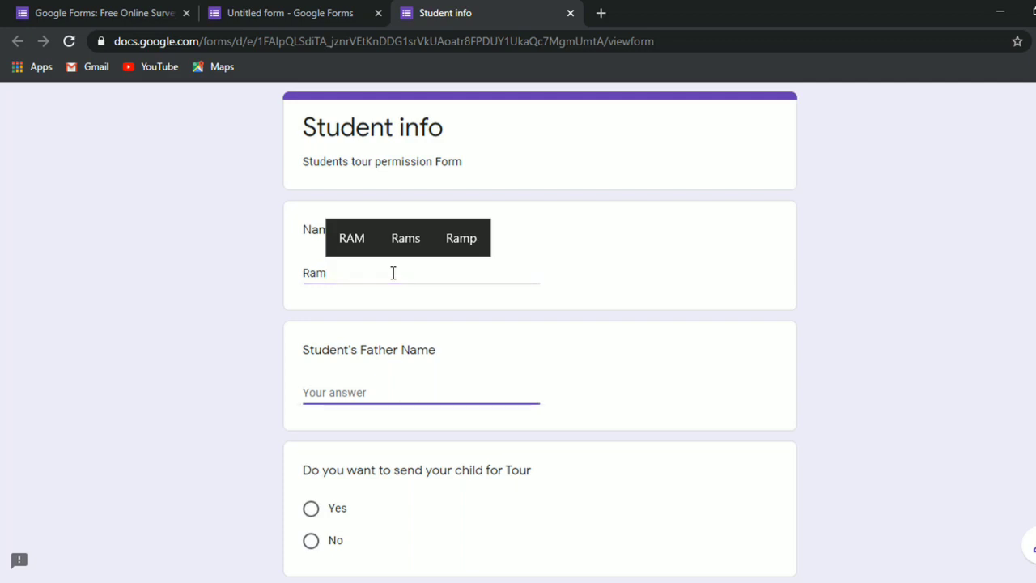
{"action": "type", "text": "Sham"}
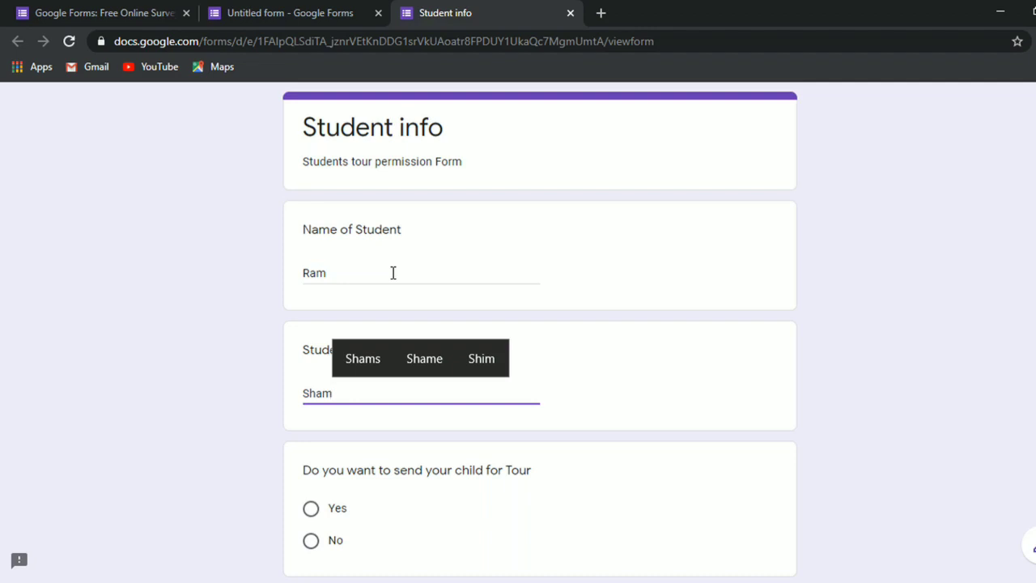
Answer Yes to sending the child on the tour and submit the filled-in form.
{"action": "left_click", "coordinate": [316, 520]}
{"action": "scroll", "coordinate": [315, 520], "scroll_direction": "down", "scroll_amount": 1}
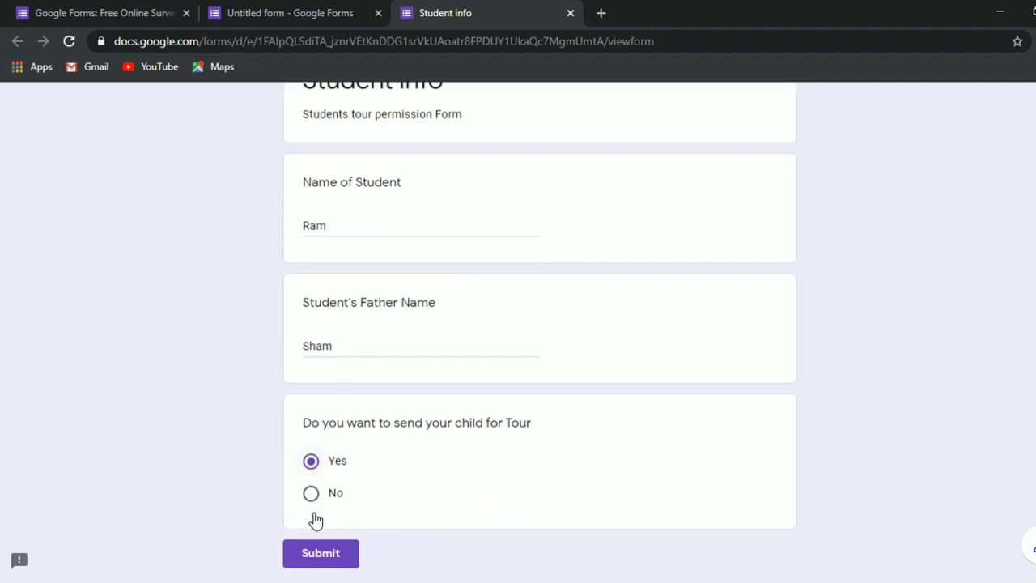
{"action": "scroll", "coordinate": [315, 520], "scroll_direction": "down", "scroll_amount": 2}
{"action": "left_click", "coordinate": [335, 468]}
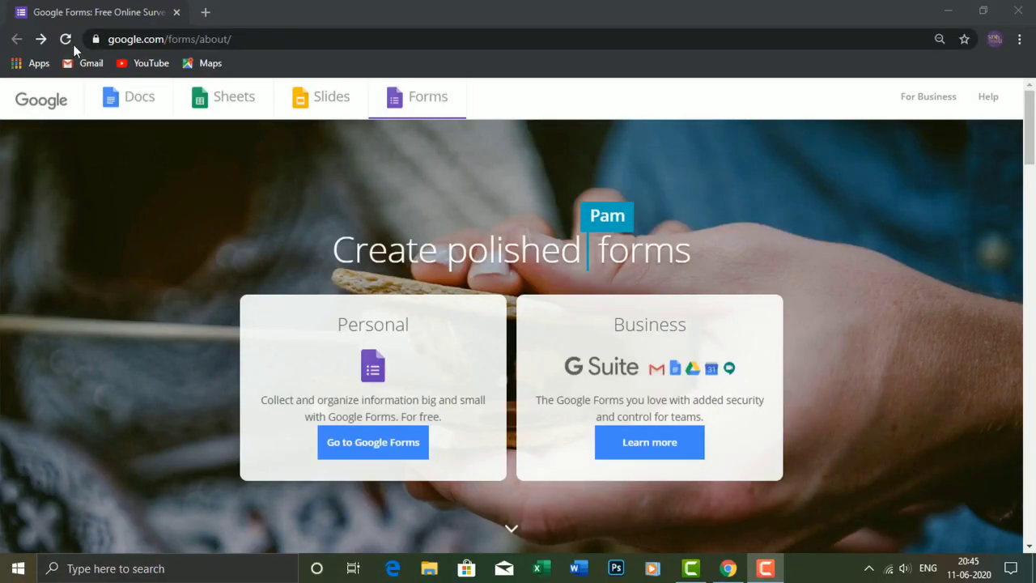
Open the "Student info ABC School" form from the recent forms and view its collected responses in the linked spreadsheet.
{"action": "left_click", "coordinate": [380, 449]}
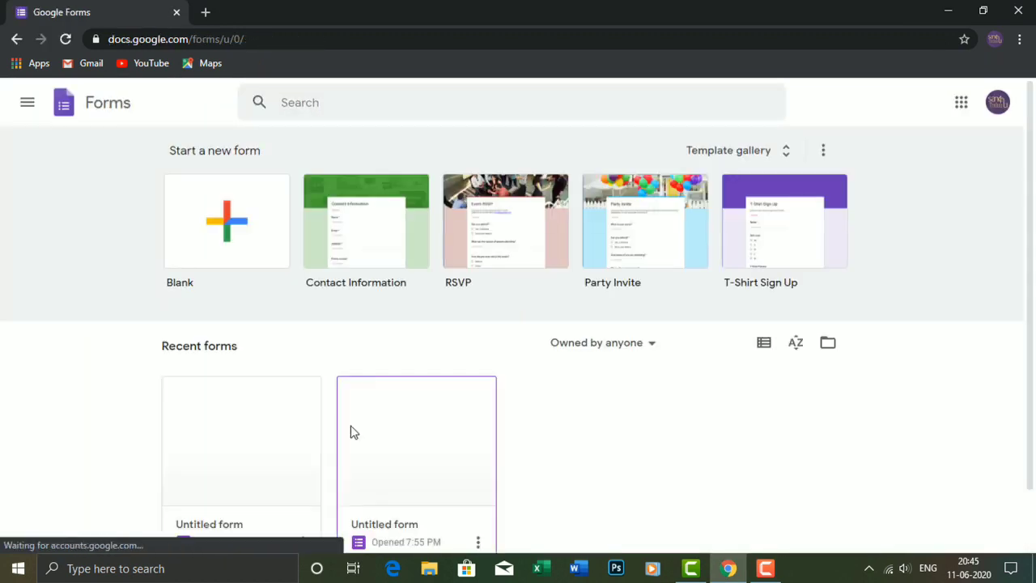
{"action": "scroll", "coordinate": [349, 432], "scroll_direction": "down", "scroll_amount": 1}
{"action": "left_click", "coordinate": [232, 415]}
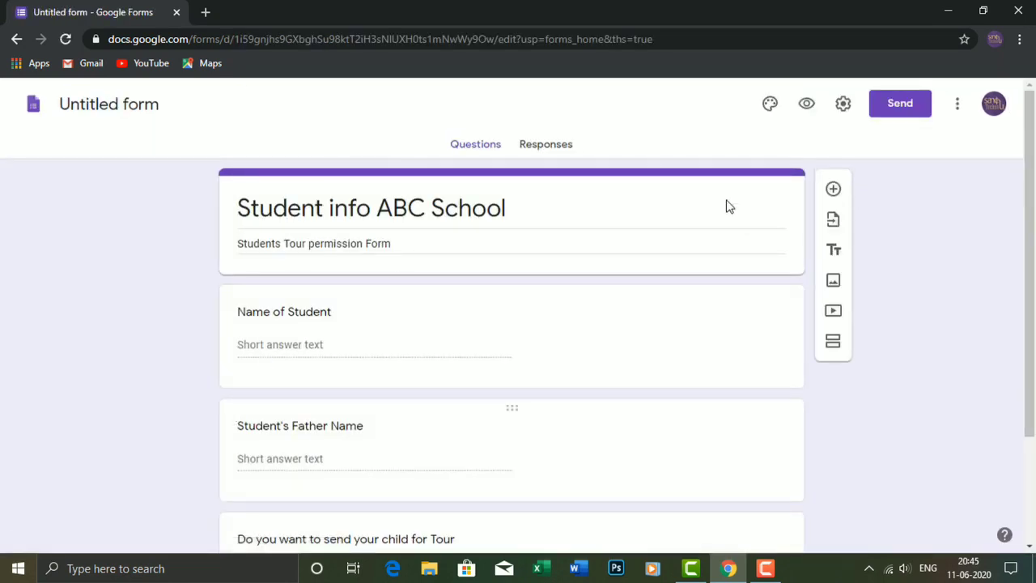
{"action": "left_click", "coordinate": [535, 144]}
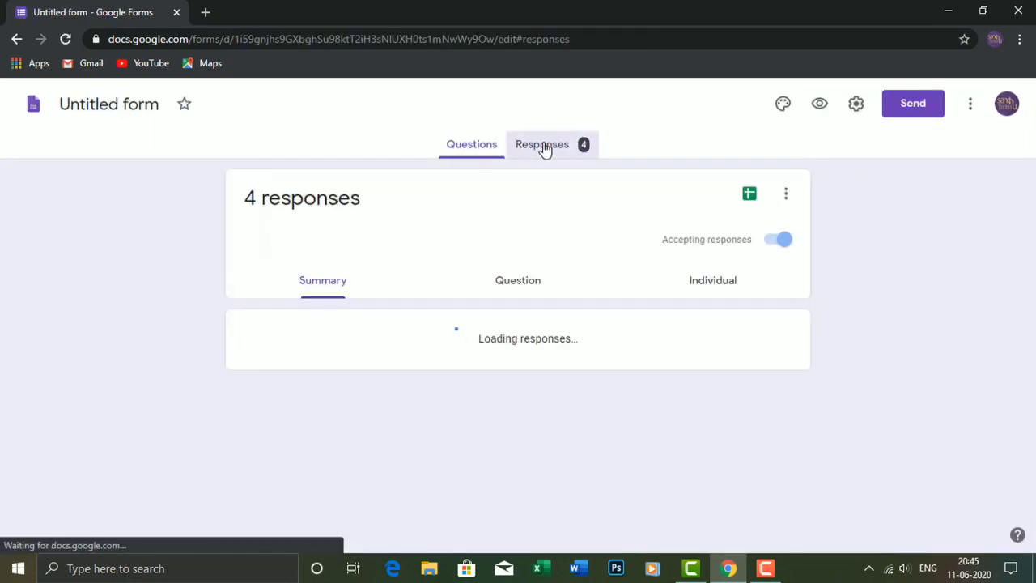
{"action": "left_click", "coordinate": [742, 198]}
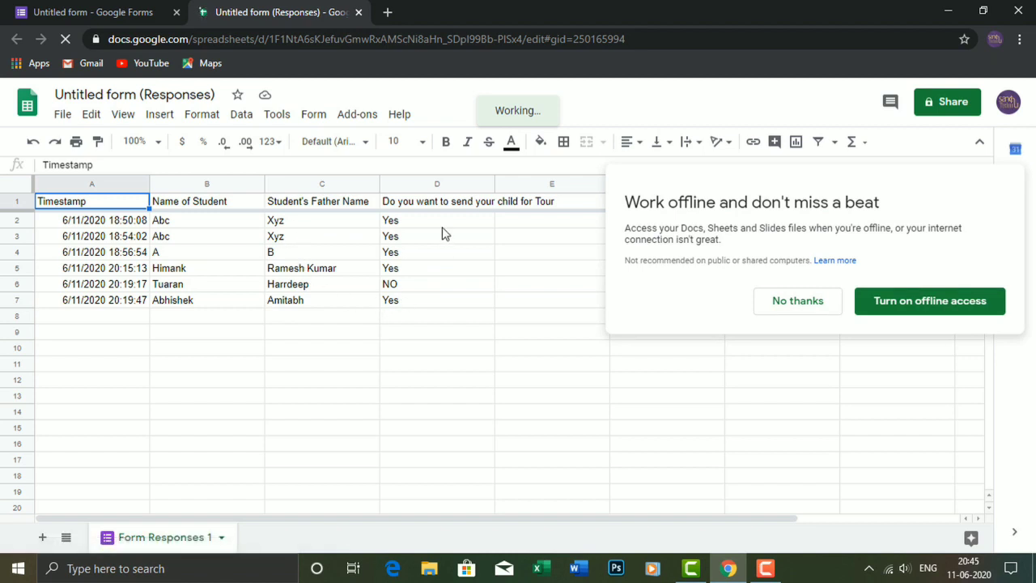
Examine the file formats available for downloading the response spreadsheet, and close the spreadsheet without downloading.
{"action": "left_click", "coordinate": [61, 117]}
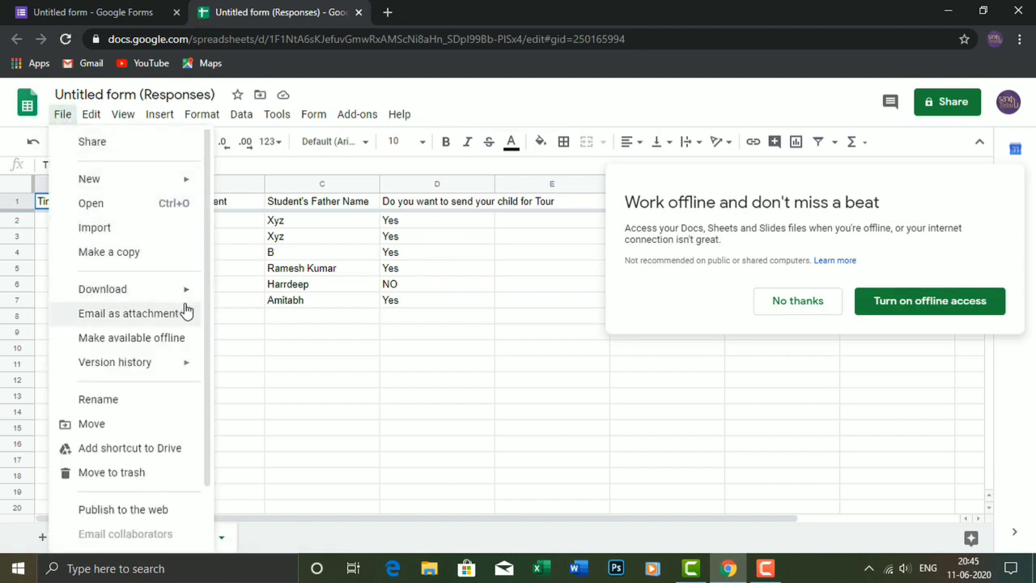
{"action": "mouse_move", "coordinate": [166, 296]}
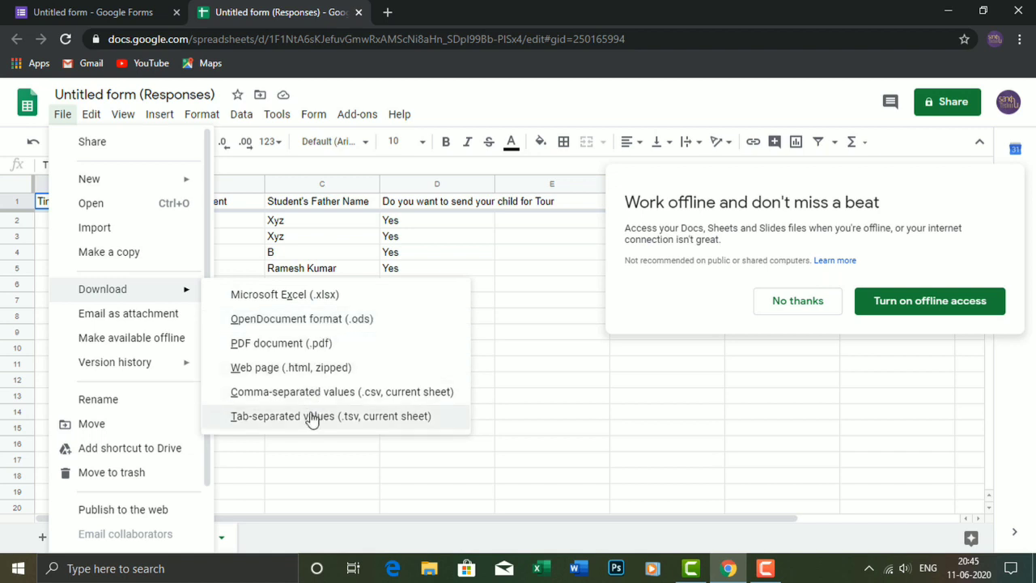
{"action": "left_click", "coordinate": [476, 258]}
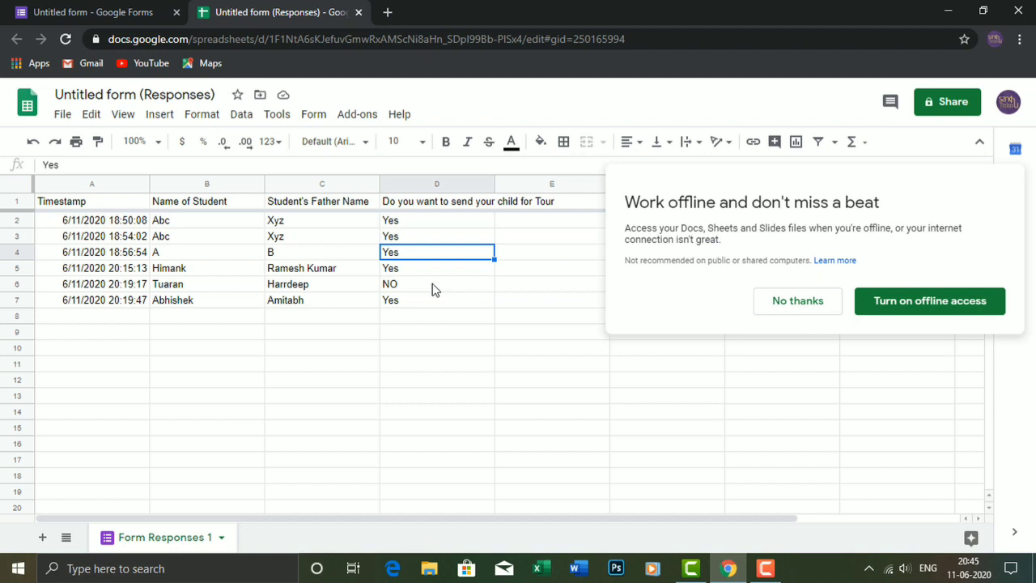
{"action": "left_click", "coordinate": [359, 12]}
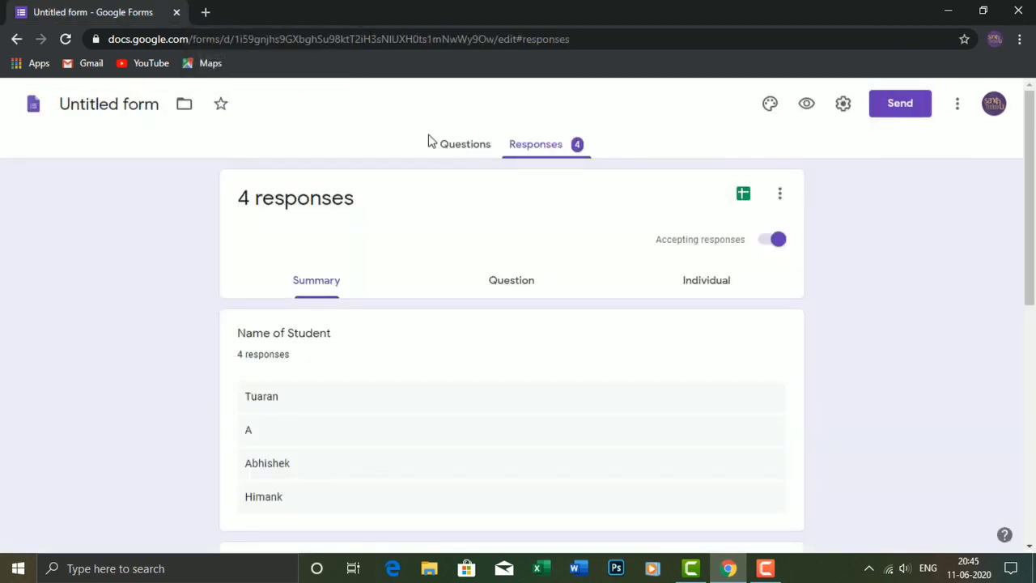
{"action": "left_click", "coordinate": [765, 569]}
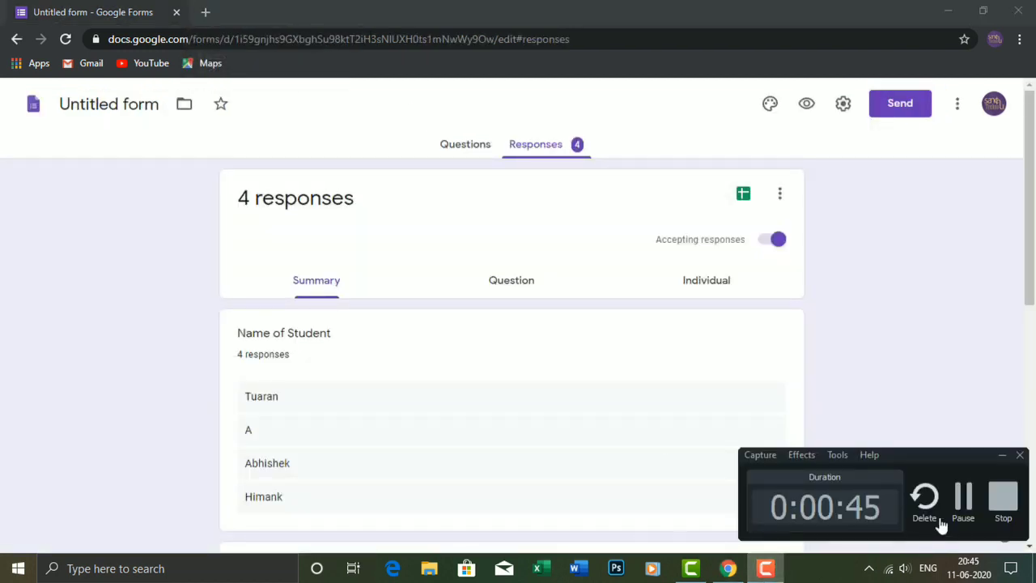
{"action": "left_click", "coordinate": [1002, 495]}
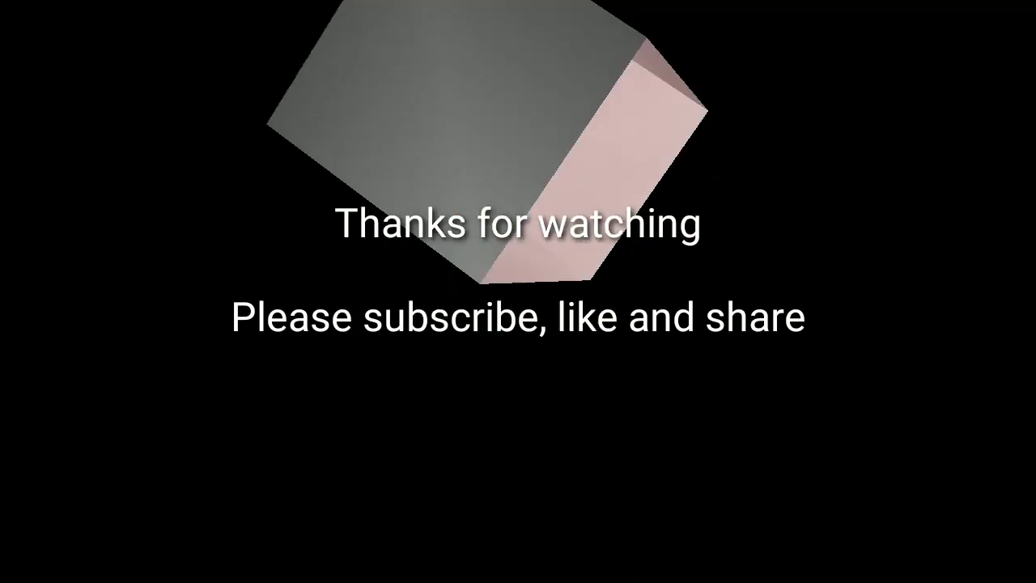